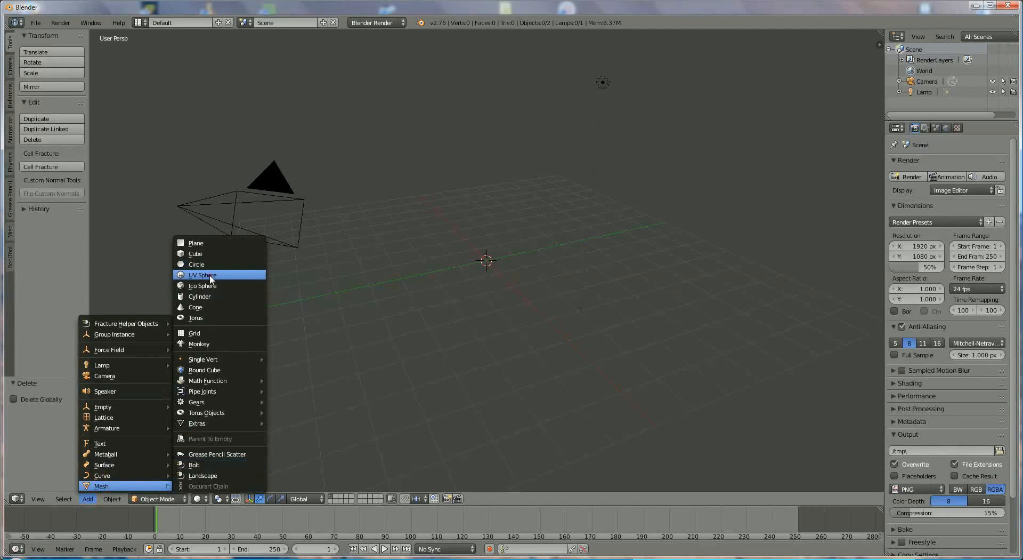
Add a UV sphere at the scene centre with 50 segments, 50 rings and a size of 3
{"action": "left_click", "coordinate": [205, 274]}
{"action": "left_click", "coordinate": [60, 410]}
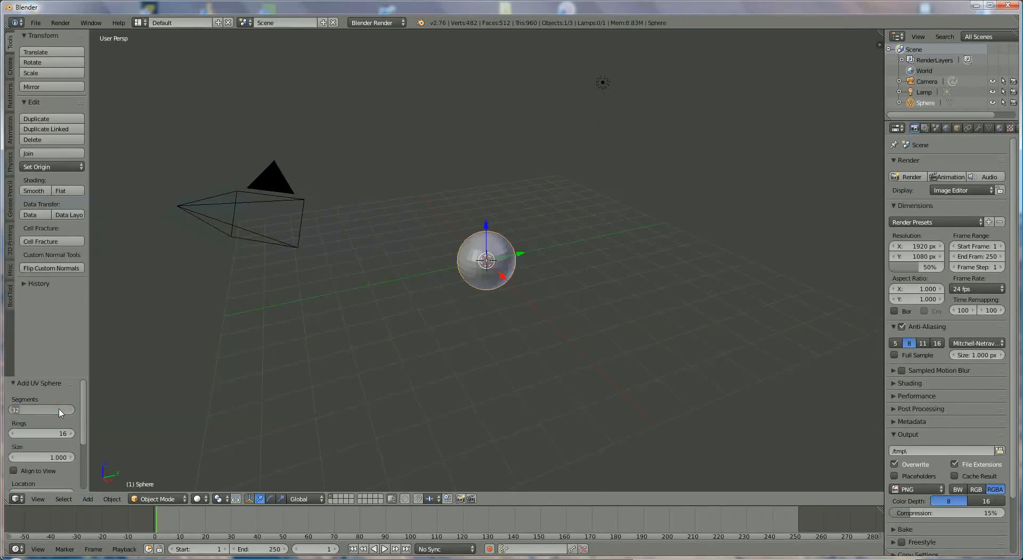
{"action": "type", "text": "50"}
{"action": "key", "text": "Return"}
{"action": "left_click", "coordinate": [59, 436]}
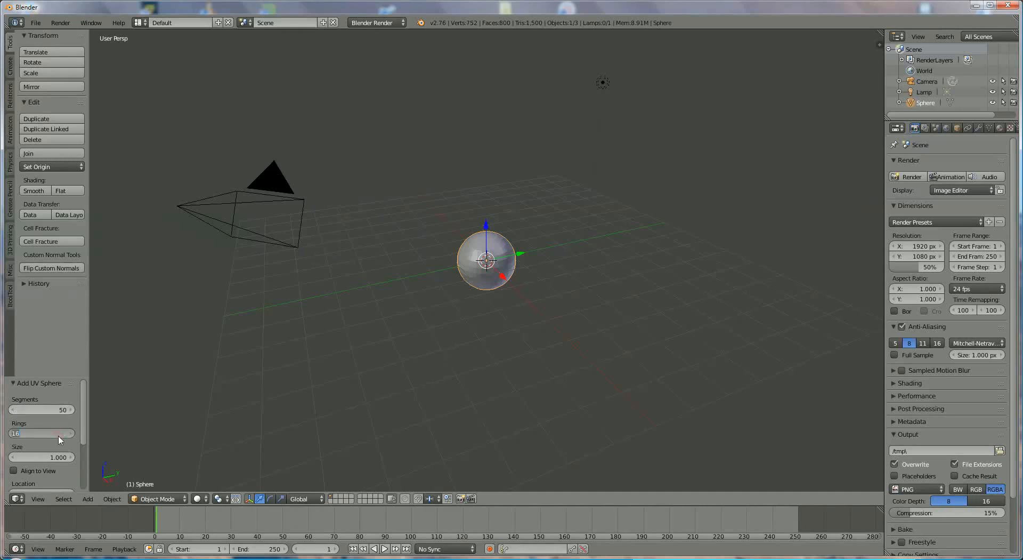
{"action": "type", "text": "50"}
{"action": "key", "text": "Return"}
{"action": "left_click", "coordinate": [56, 457]}
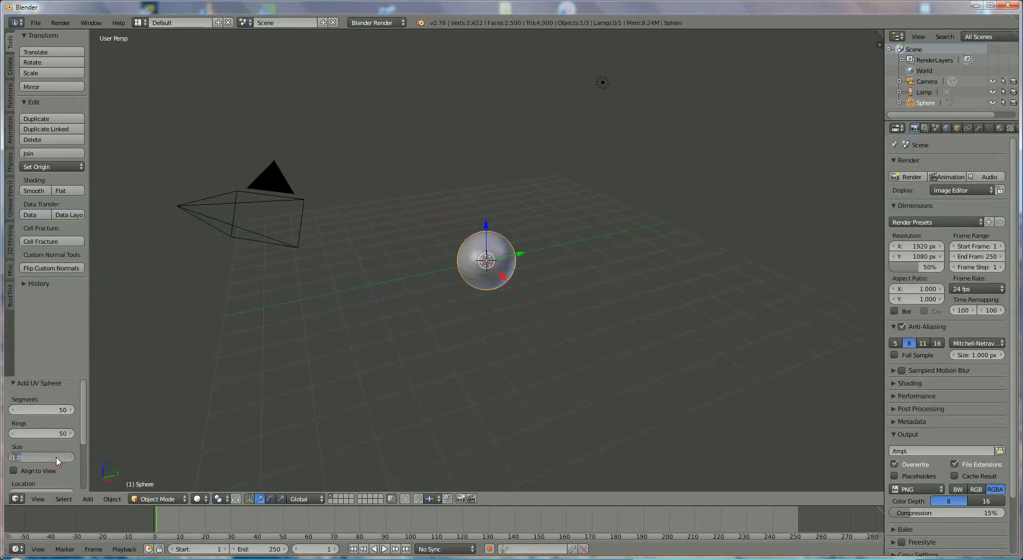
{"action": "type", "text": "3"}
{"action": "key", "text": "Return"}
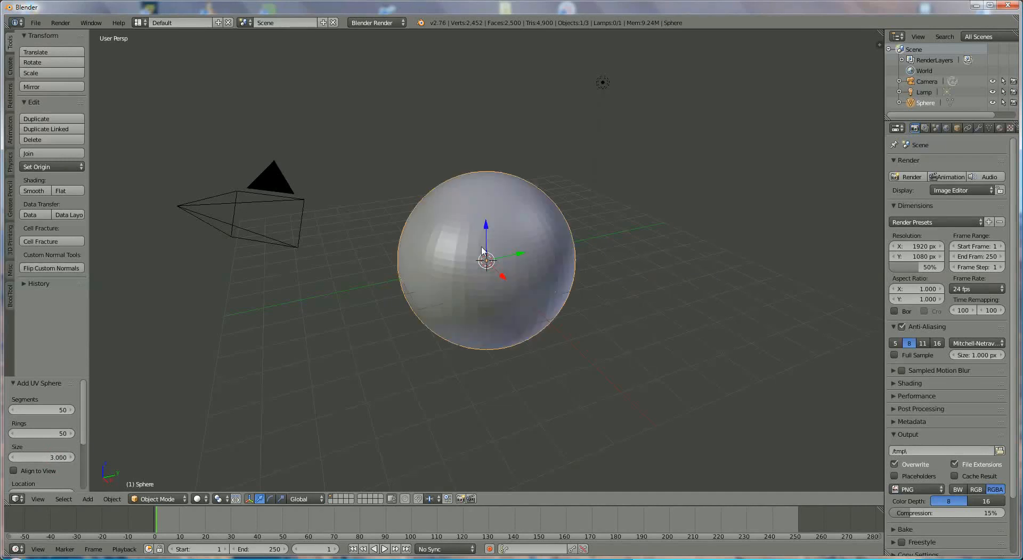
Apply a Subdivision Surface modifier with 3 view and 3 render subdivisions to the sphere, and shade it smooth
{"action": "left_click", "coordinate": [979, 128]}
{"action": "left_click", "coordinate": [942, 166]}
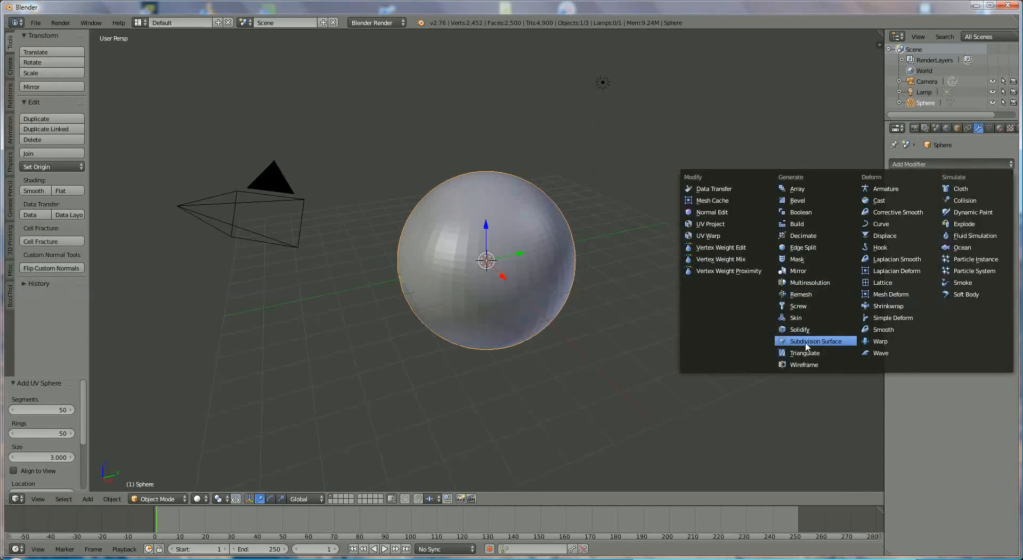
{"action": "left_click", "coordinate": [825, 340]}
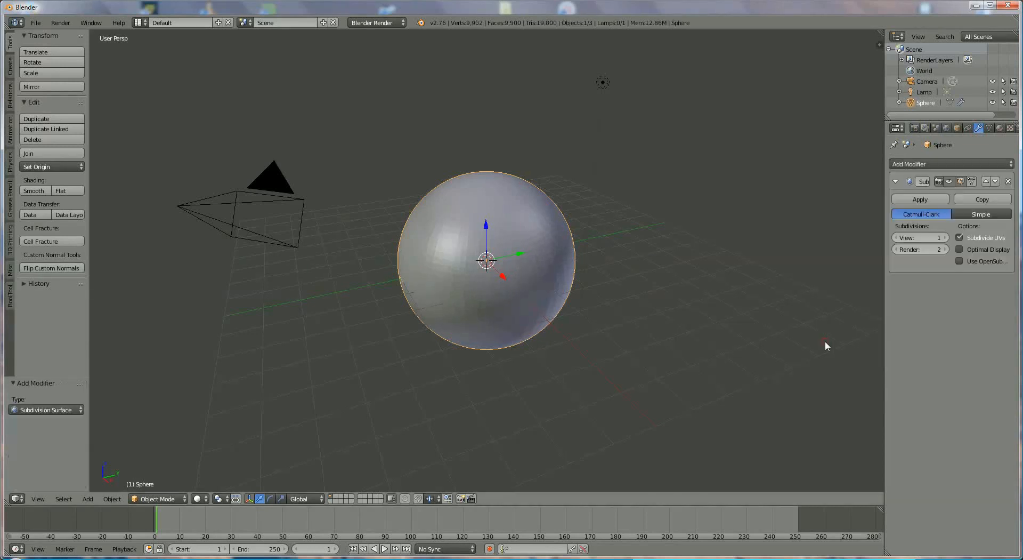
{"action": "left_click", "coordinate": [946, 237]}
{"action": "left_click", "coordinate": [946, 249]}
{"action": "left_click", "coordinate": [946, 237]}
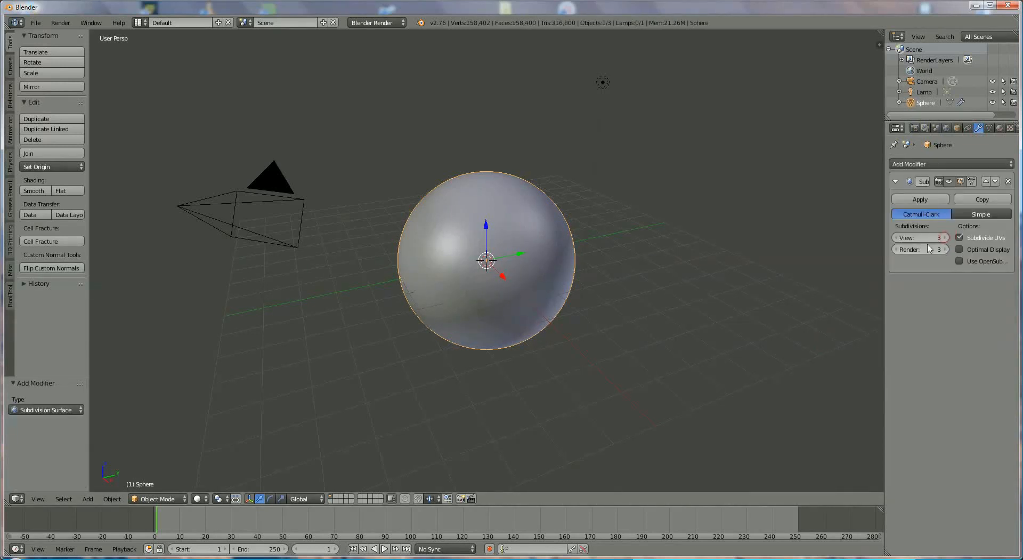
{"action": "left_click", "coordinate": [930, 199]}
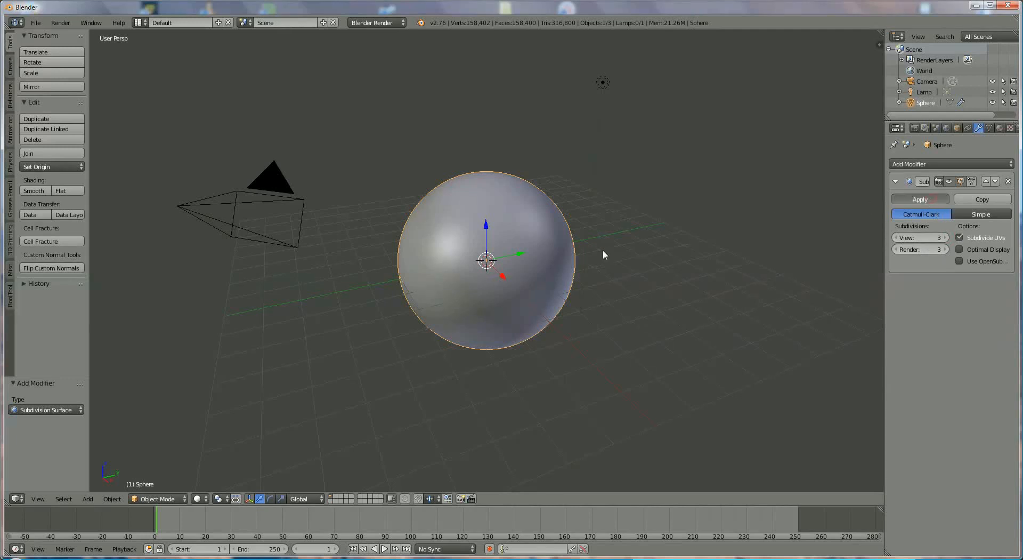
{"action": "left_click", "coordinate": [34, 190]}
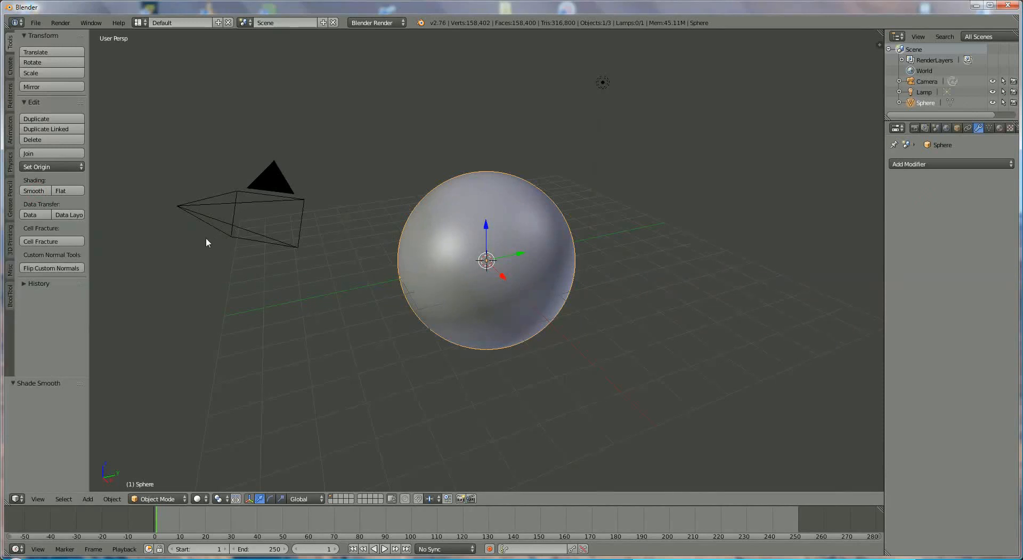
Duplicate the sphere about -6.46 units along Y and scale the copy to 0.3
{"action": "key", "text": "shift+d"}
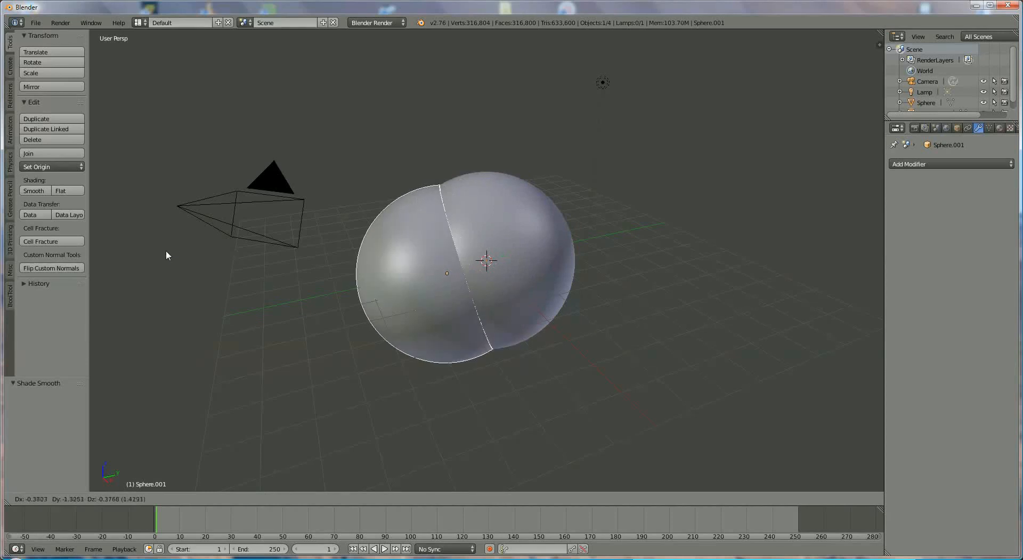
{"action": "key", "text": "y"}
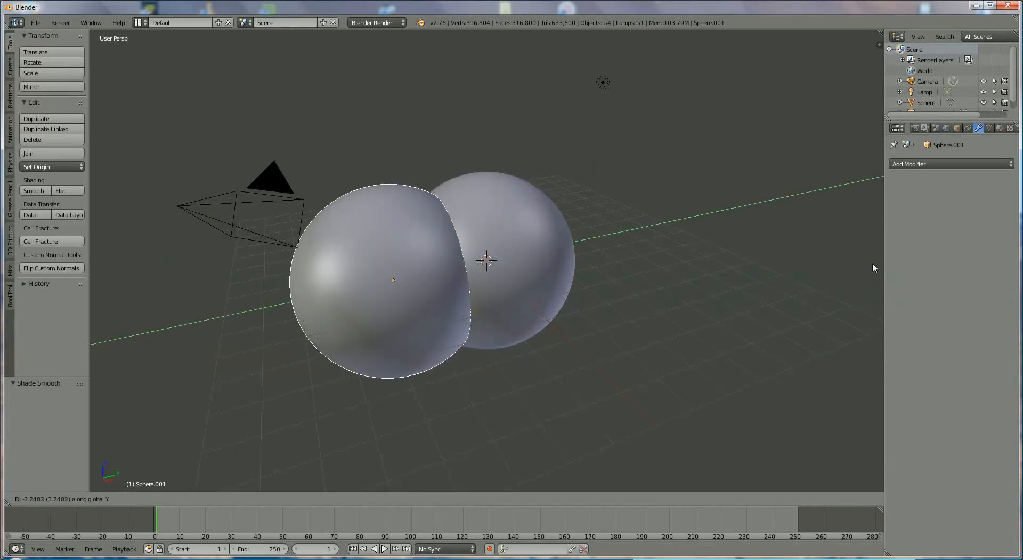
{"action": "left_click", "coordinate": [794, 276]}
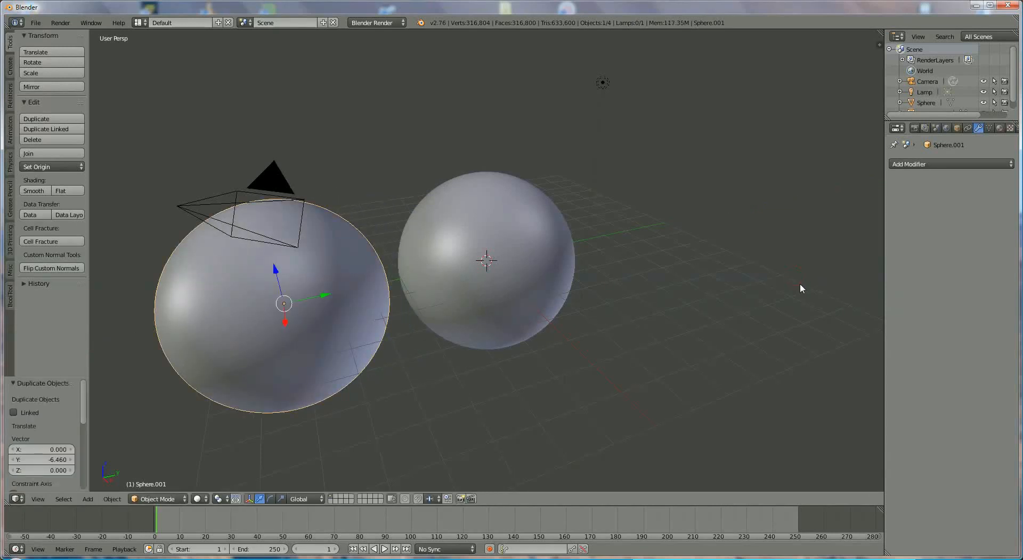
{"action": "type", "text": "s.3"}
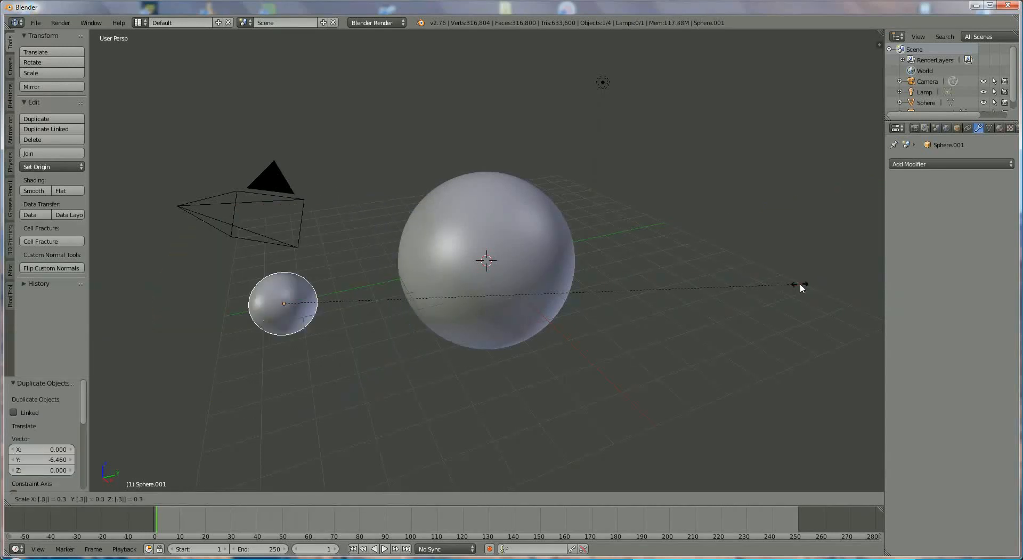
{"action": "key", "text": "Return"}
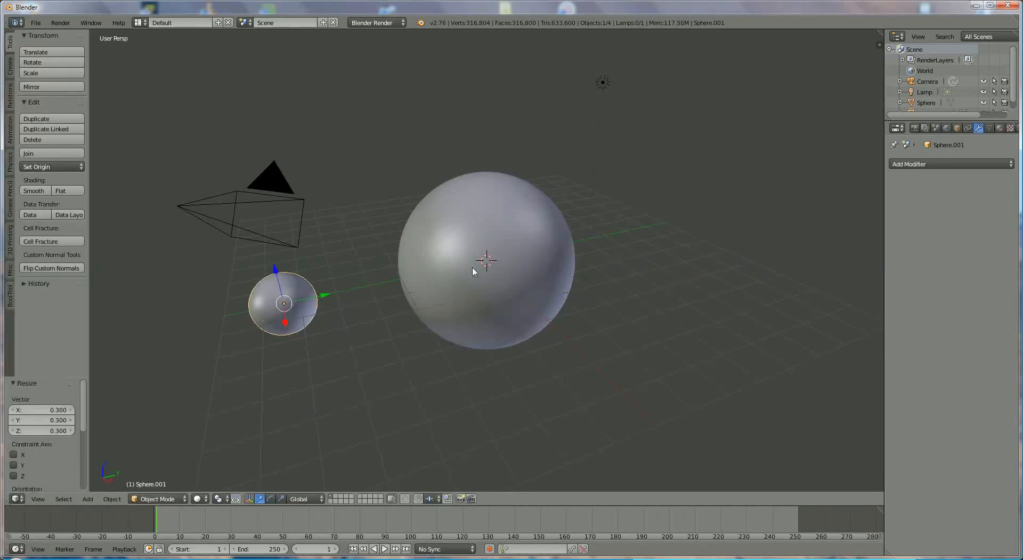
Move the small sphere along Y and up along Z until it partly overlaps the large sphere's upper side
{"action": "key", "text": "g"}
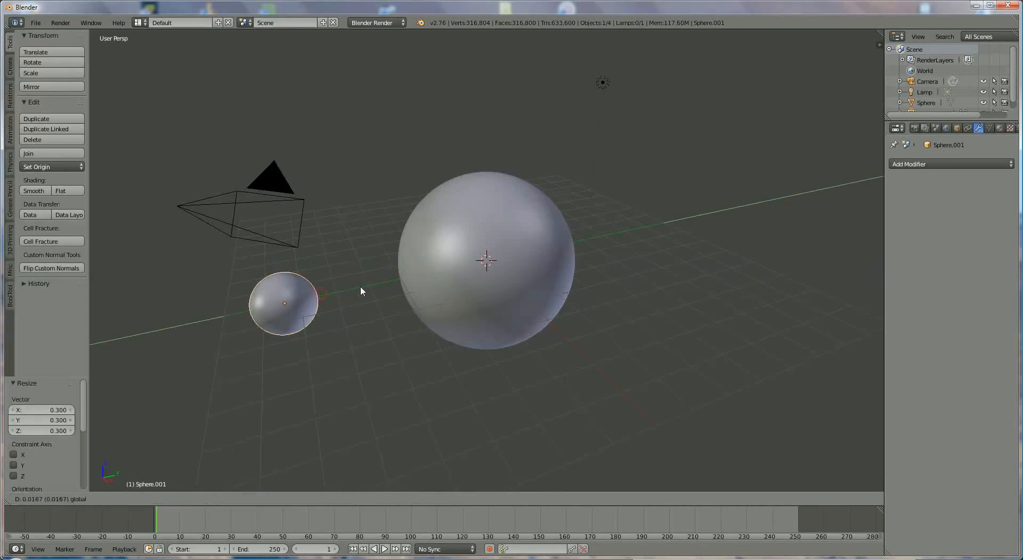
{"action": "left_click", "coordinate": [425, 276]}
{"action": "key", "text": "g"}
{"action": "key", "text": "z"}
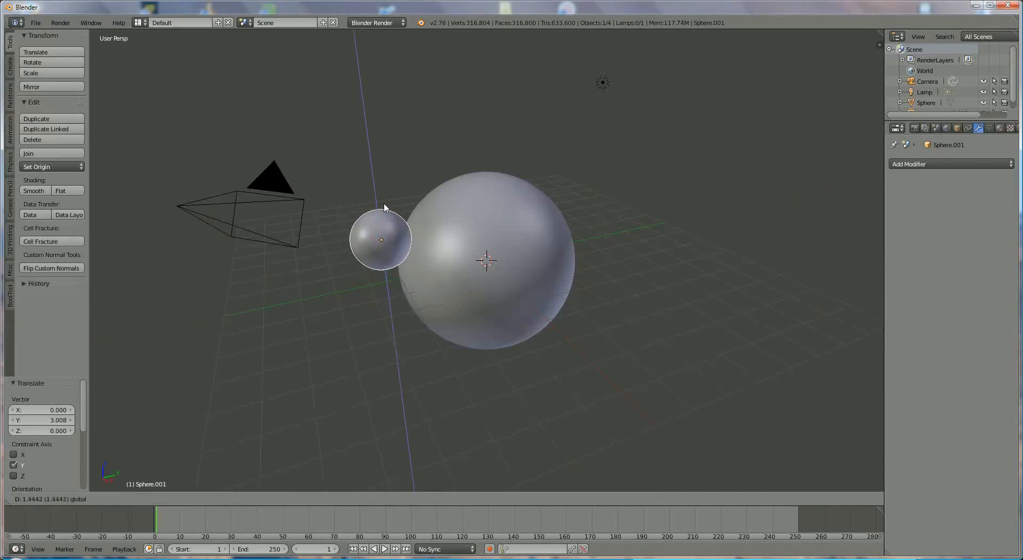
{"action": "left_click", "coordinate": [402, 228]}
{"action": "left_click_drag", "start_coordinate": [420, 230], "coordinate": [440, 227]}
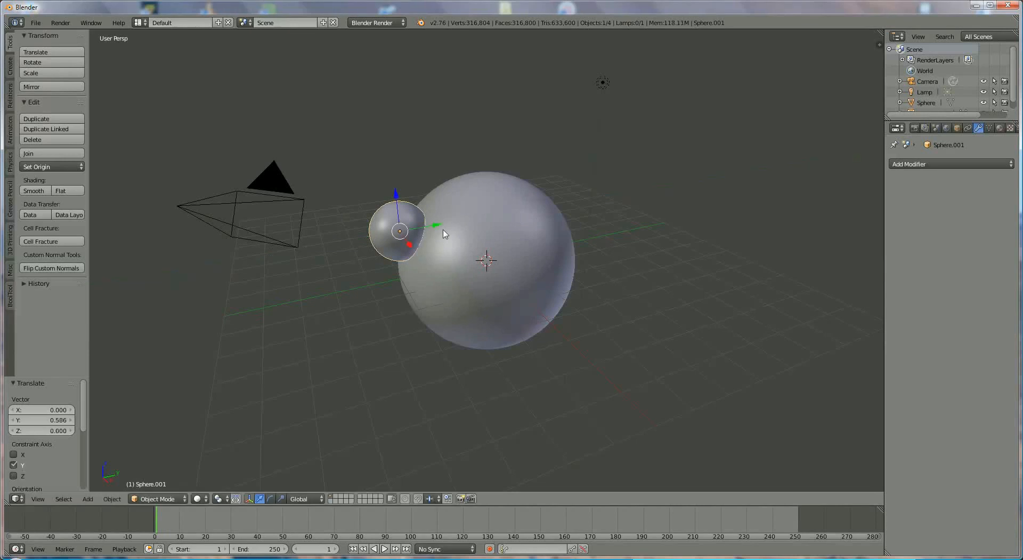
Cut the small sphere out of the large sphere by applying a Boolean modifier set to Difference with object Sphere.001
{"action": "right_click", "coordinate": [500, 236]}
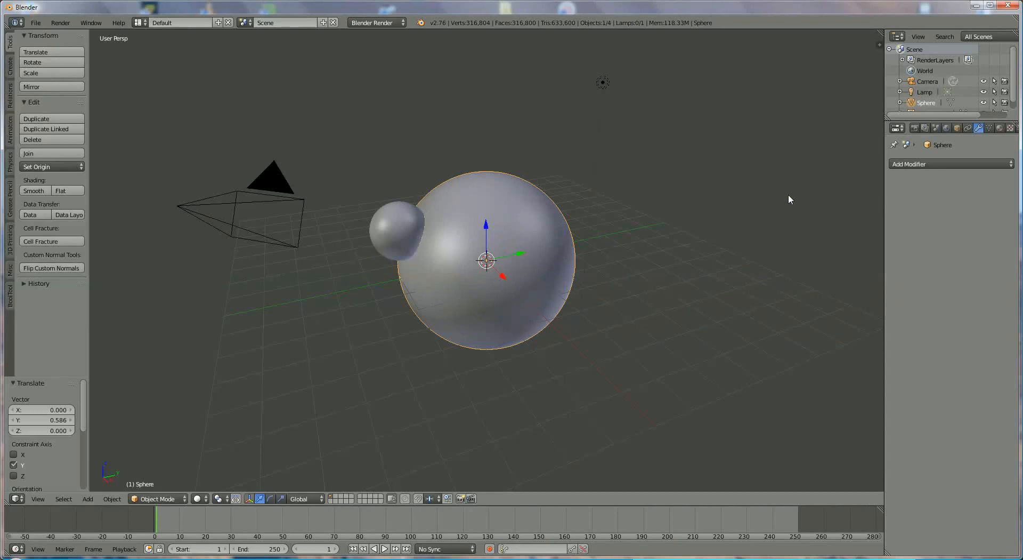
{"action": "left_click", "coordinate": [968, 166]}
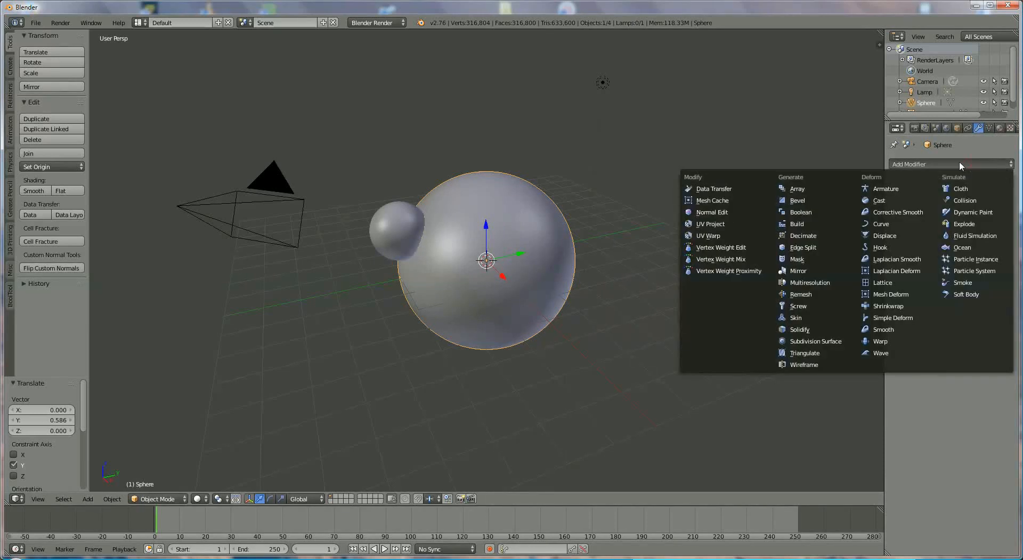
{"action": "left_click", "coordinate": [801, 212]}
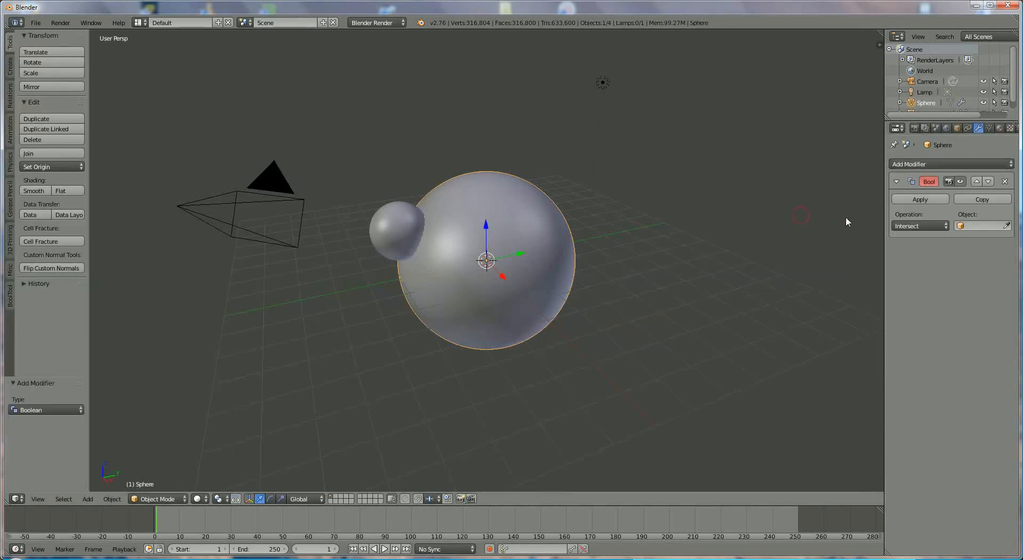
{"action": "left_click", "coordinate": [928, 229]}
{"action": "left_click", "coordinate": [919, 190]}
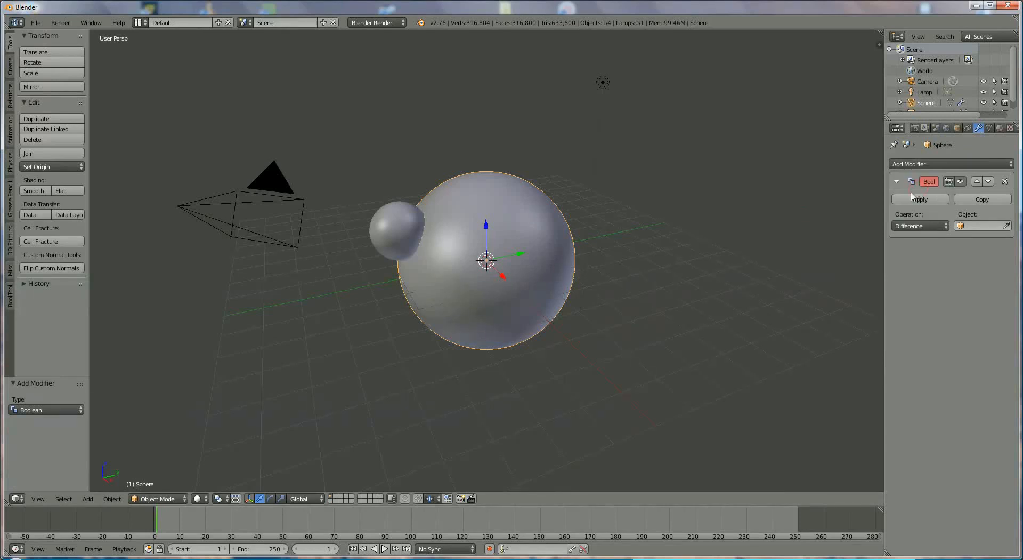
{"action": "left_click", "coordinate": [974, 226]}
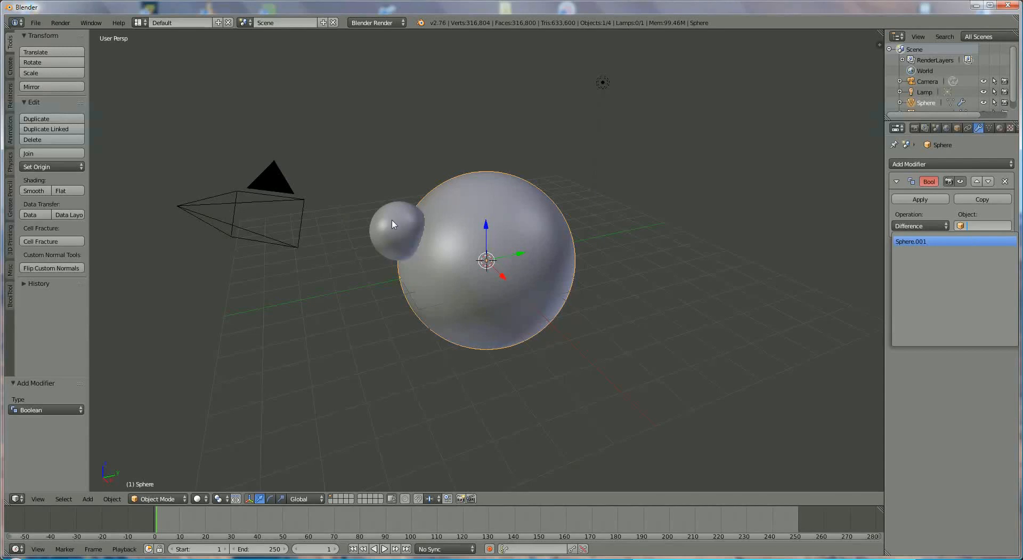
{"action": "left_click", "coordinate": [912, 239]}
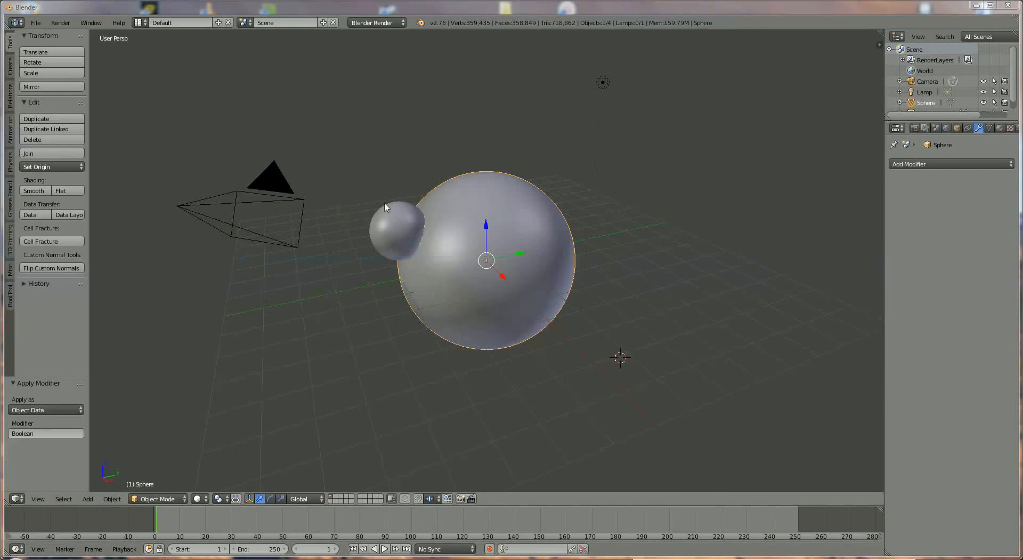
Create a new material on the large sphere and name it "base"
{"action": "left_click", "coordinate": [1000, 129]}
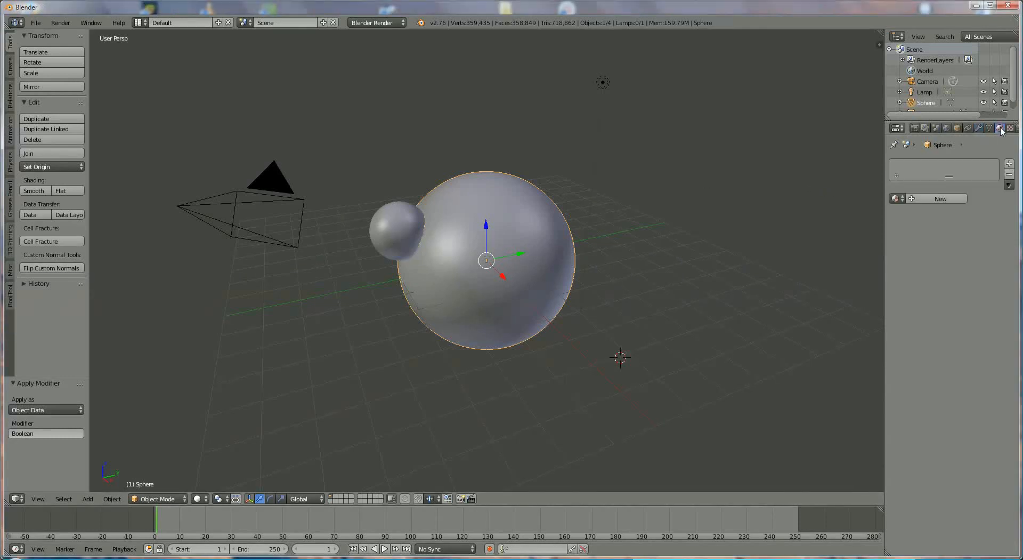
{"action": "left_click", "coordinate": [935, 198]}
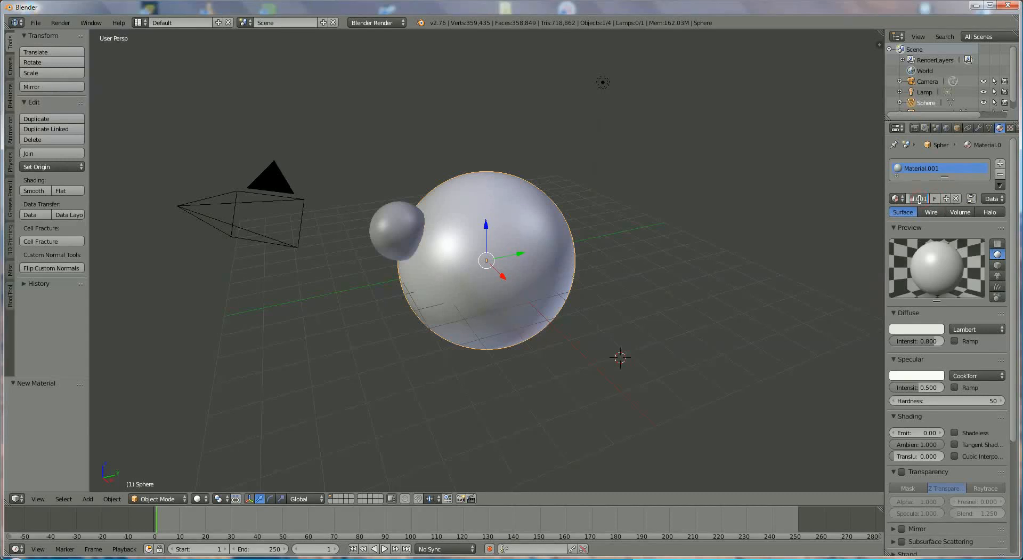
{"action": "left_click", "coordinate": [919, 199]}
{"action": "type", "text": "base"}
{"action": "key", "text": "Return"}
Set the base material's diffuse colour to light grey, its diffuse intensity to 1 and its specular intensity to 0
{"action": "left_click", "coordinate": [931, 328]}
{"action": "left_click", "coordinate": [918, 275]}
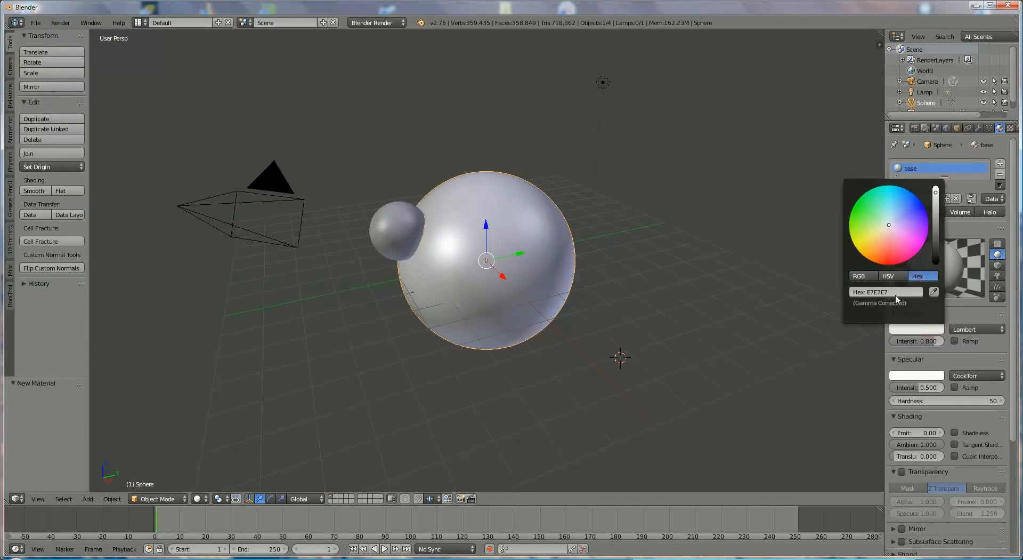
{"action": "left_click", "coordinate": [895, 293]}
{"action": "type", "text": "8"}
{"action": "key", "text": "Return"}
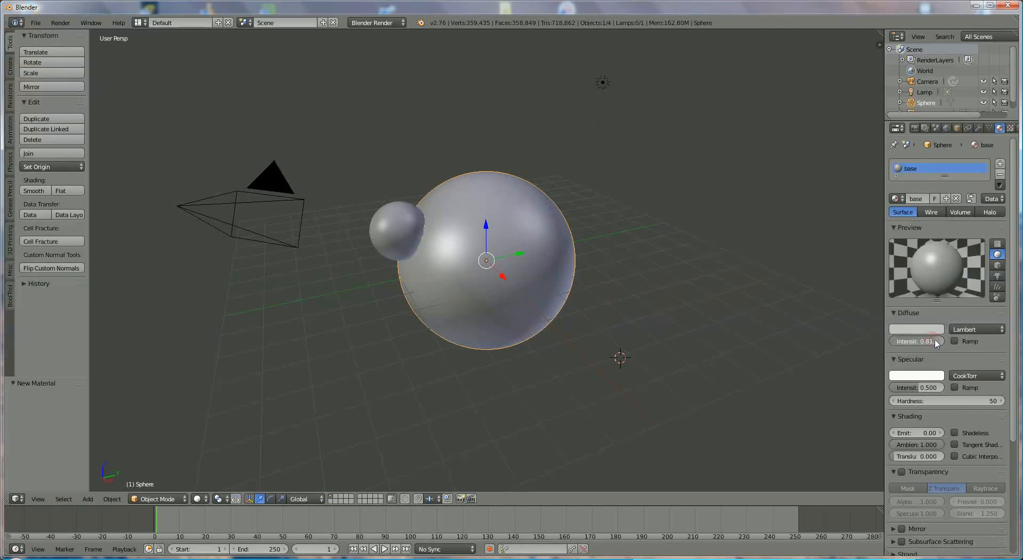
{"action": "left_click_drag", "start_coordinate": [935, 341], "coordinate": [951, 344]}
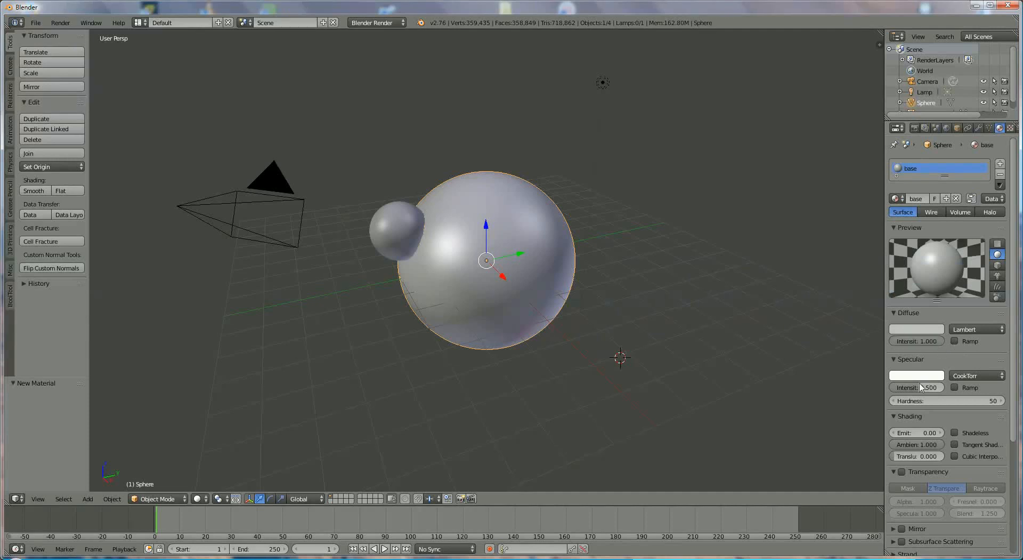
{"action": "left_click_drag", "start_coordinate": [919, 388], "coordinate": [855, 394]}
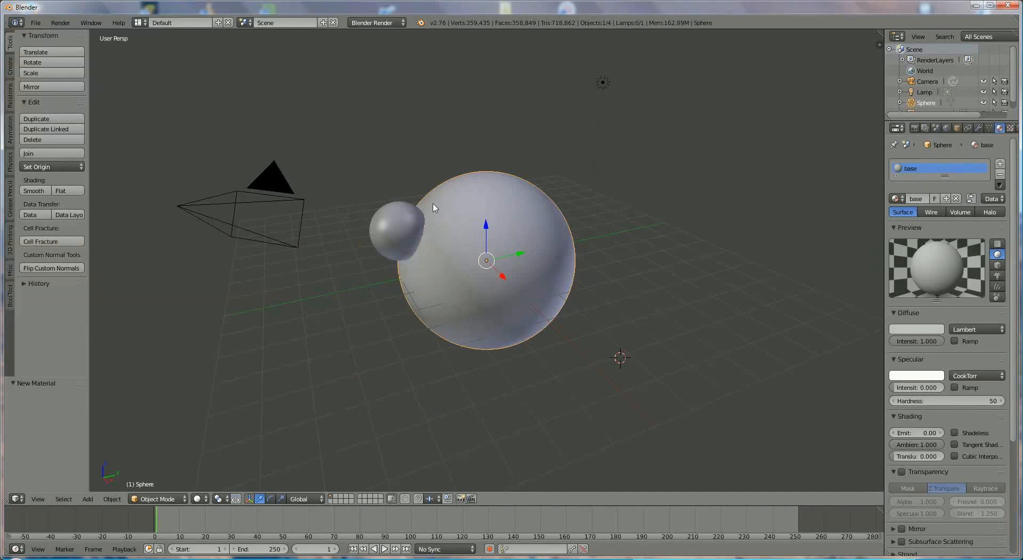
Move the small sphere along Y and down about 0.68 along Z, embedding it in the centre of the large sphere's crater
{"action": "right_click", "coordinate": [396, 232]}
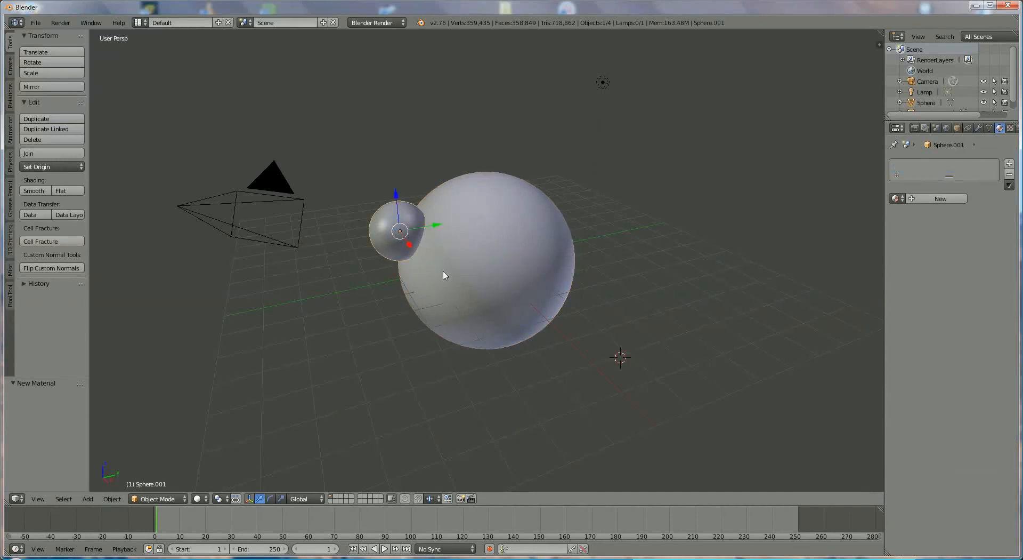
{"action": "middle_click_drag", "start_coordinate": [448, 277], "coordinate": [430, 261]}
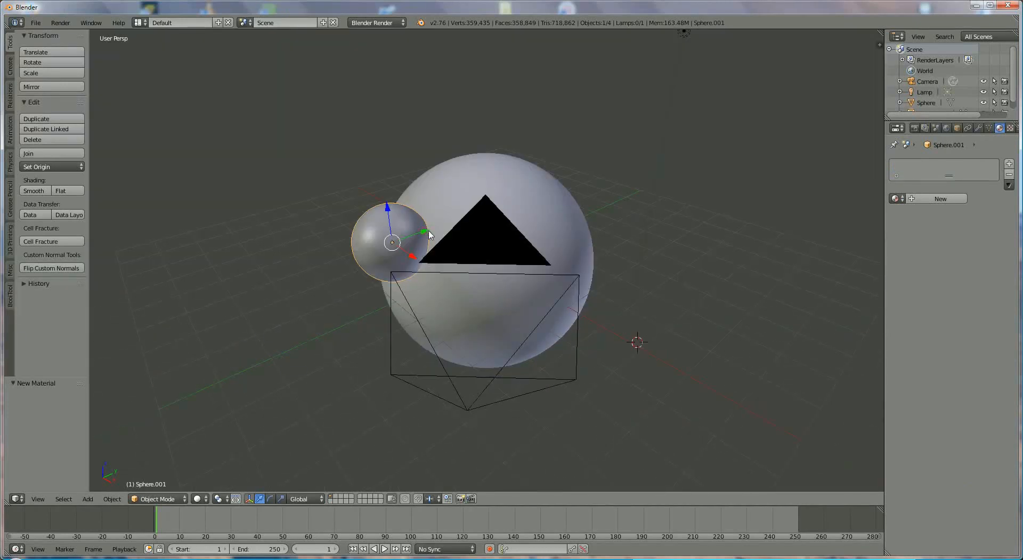
{"action": "left_click_drag", "start_coordinate": [430, 234], "coordinate": [446, 259]}
{"action": "middle_click_drag", "start_coordinate": [446, 260], "coordinate": [471, 265]}
{"action": "scroll", "coordinate": [470, 260], "scroll_direction": "up", "scroll_amount": 4}
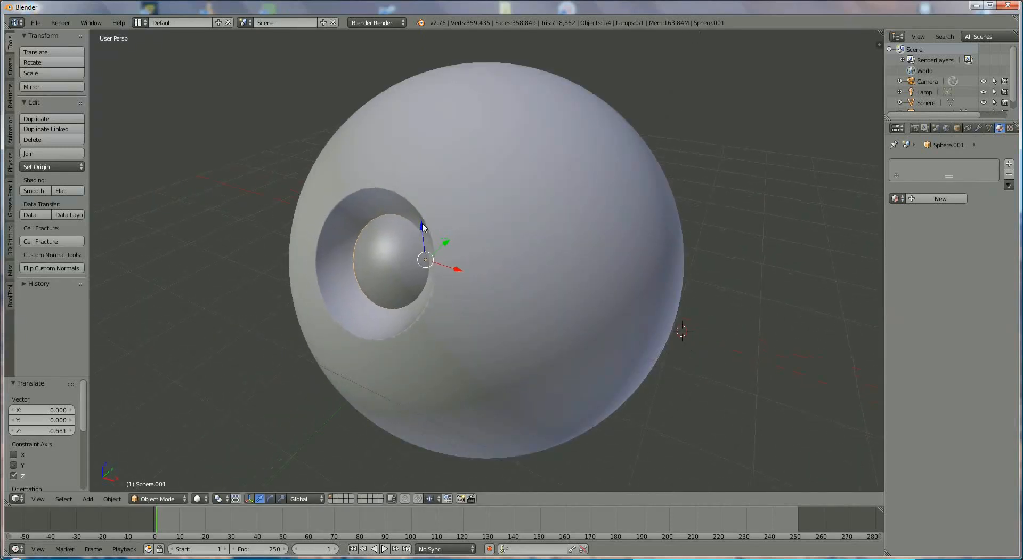
{"action": "left_click_drag", "start_coordinate": [422, 226], "coordinate": [440, 240]}
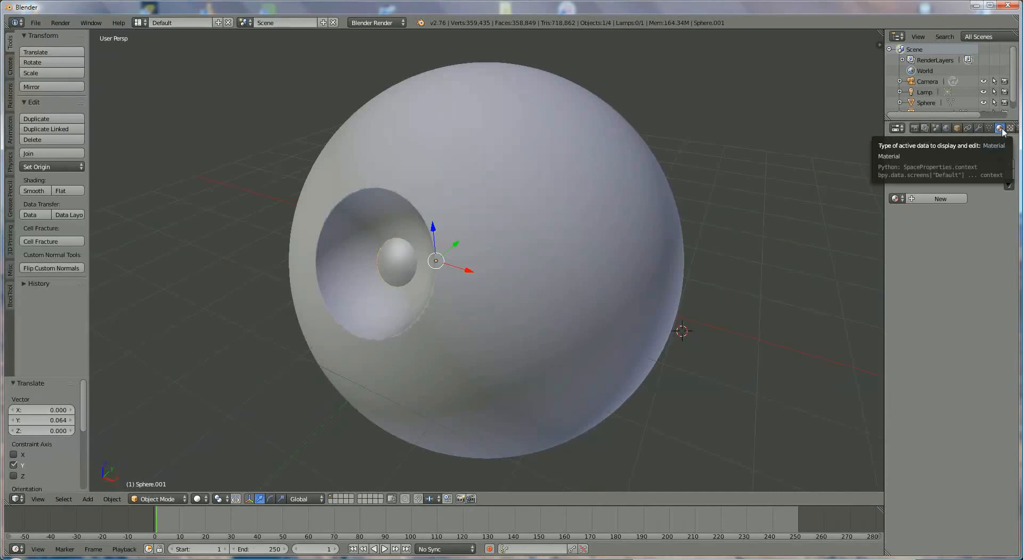
Create a new material on the small sphere, set its diffuse colour to black and name it "black"
{"action": "left_click", "coordinate": [940, 198]}
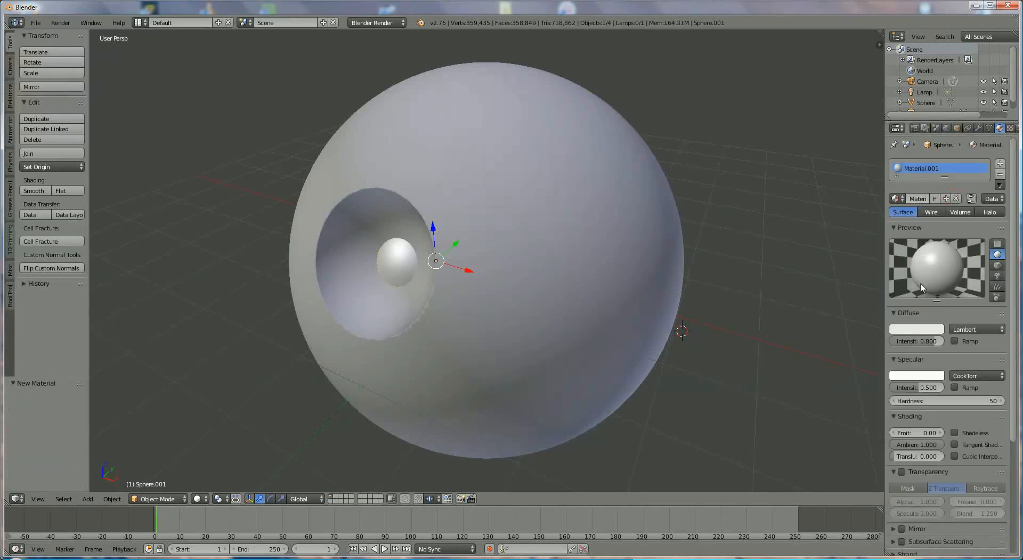
{"action": "left_click", "coordinate": [922, 332]}
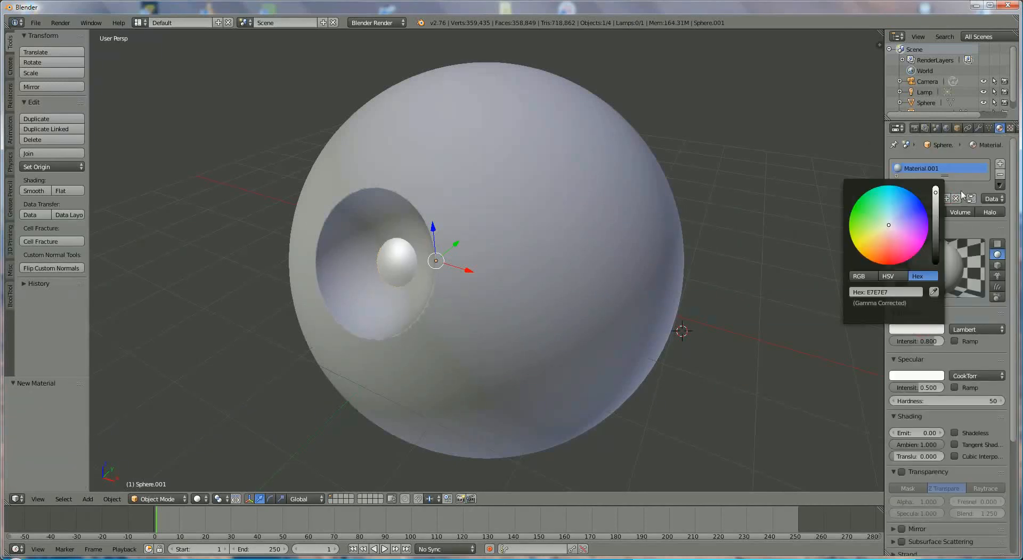
{"action": "left_click_drag", "start_coordinate": [935, 193], "coordinate": [937, 278]}
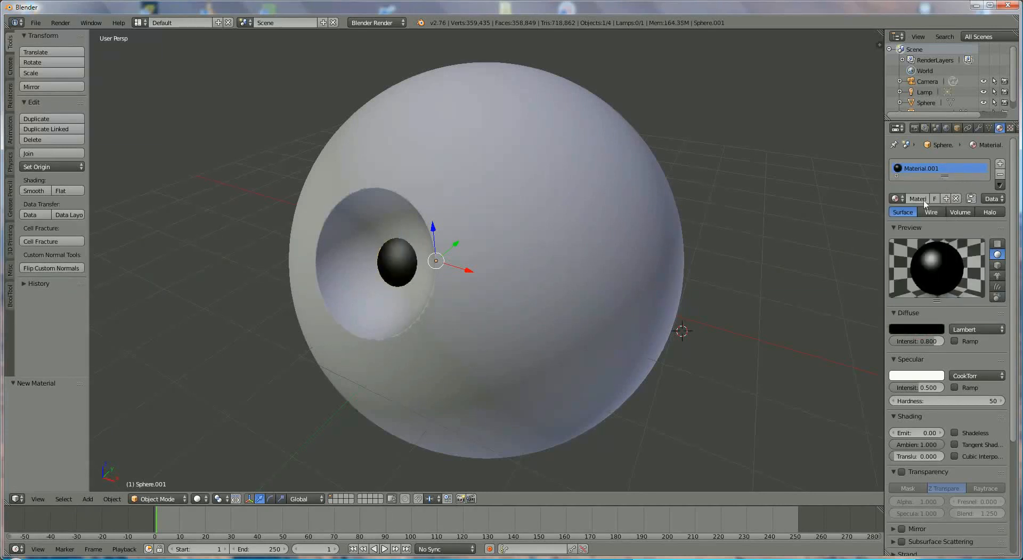
{"action": "type", "text": "black"}
{"action": "key", "text": "Return"}
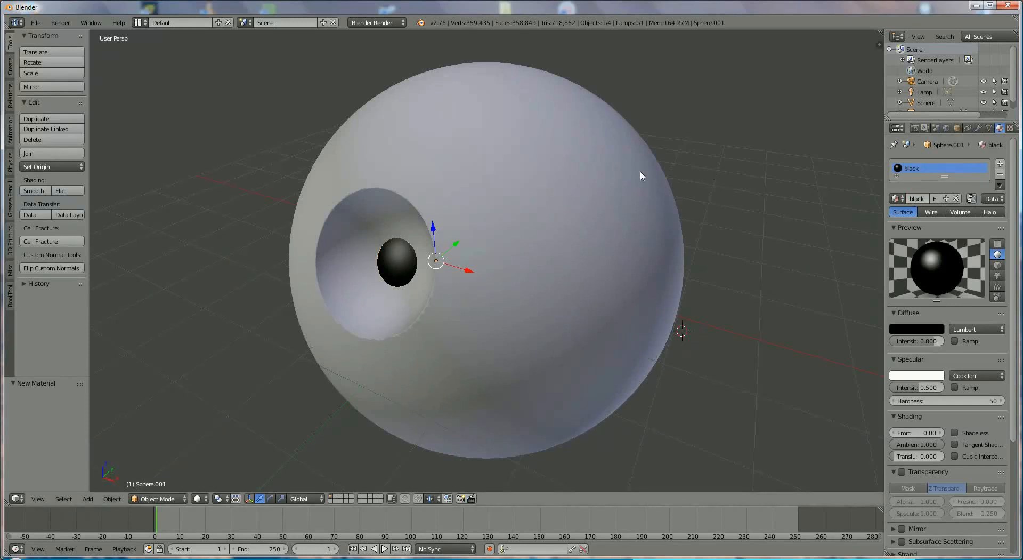
Add an Edge Split modifier to the large sphere and apply it
{"action": "right_click", "coordinate": [575, 185]}
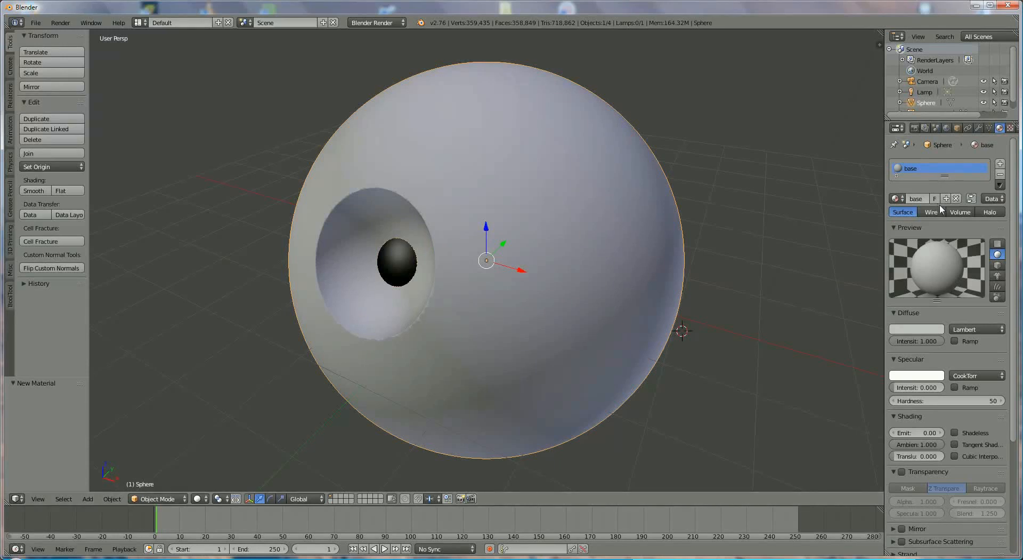
{"action": "left_click", "coordinate": [978, 128]}
{"action": "left_click", "coordinate": [945, 164]}
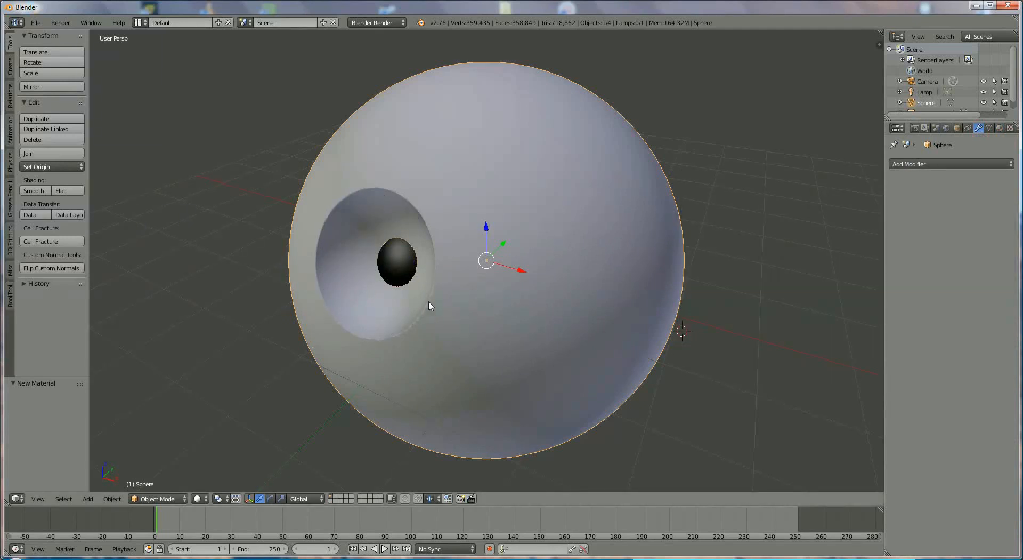
{"action": "left_click", "coordinate": [950, 163]}
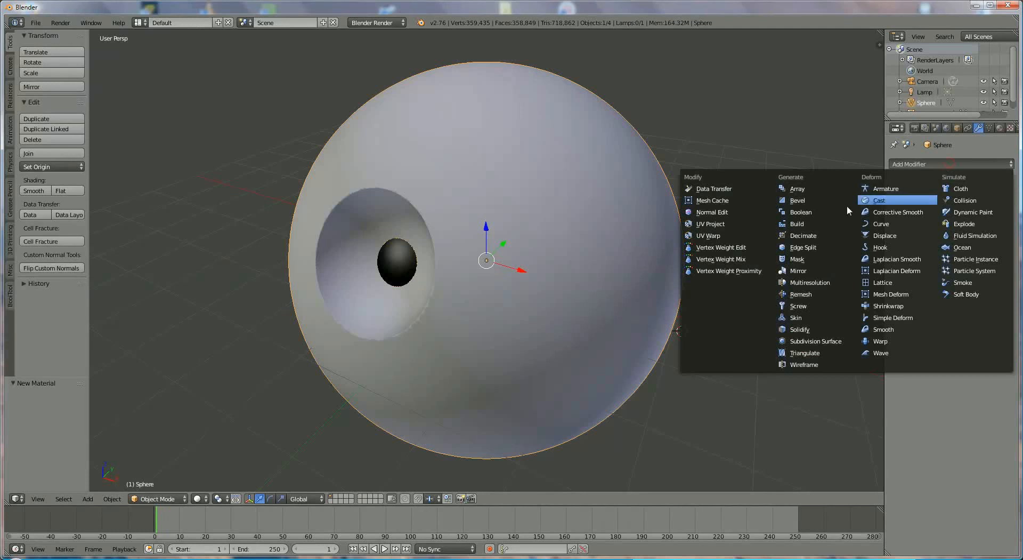
{"action": "left_click", "coordinate": [804, 248]}
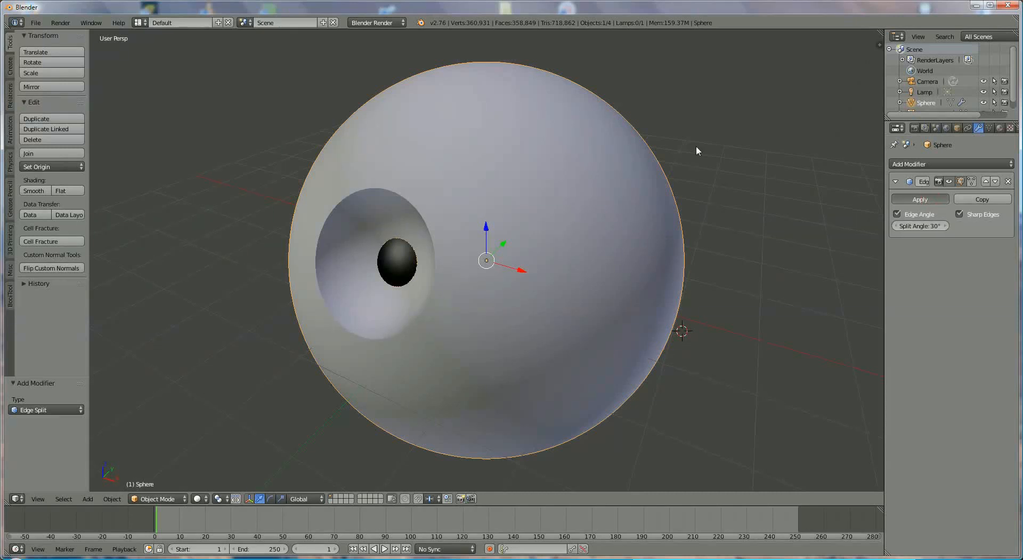
Try to join the small black sphere and the large sphere into one object
{"action": "right_click", "coordinate": [402, 259]}
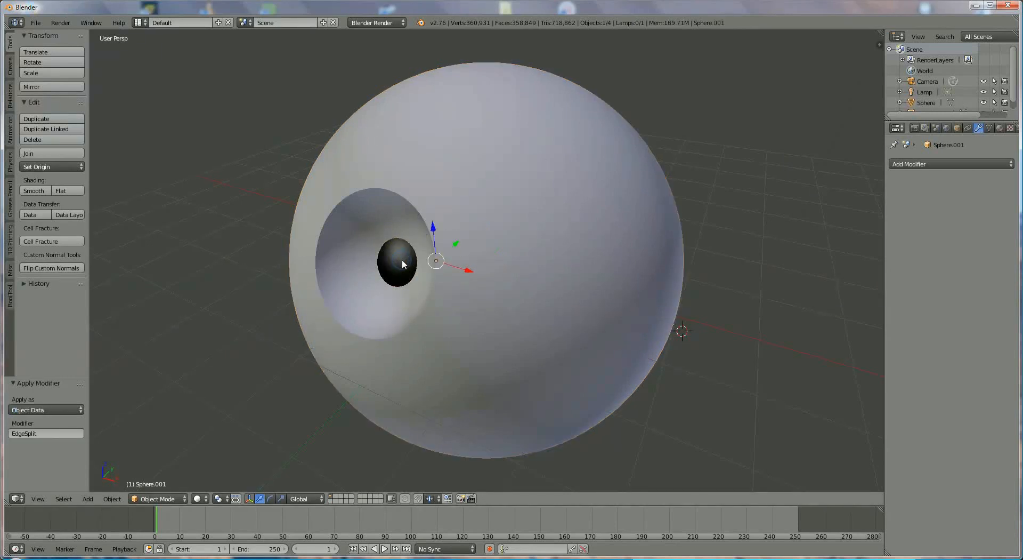
{"action": "right_click", "coordinate": [499, 205]}
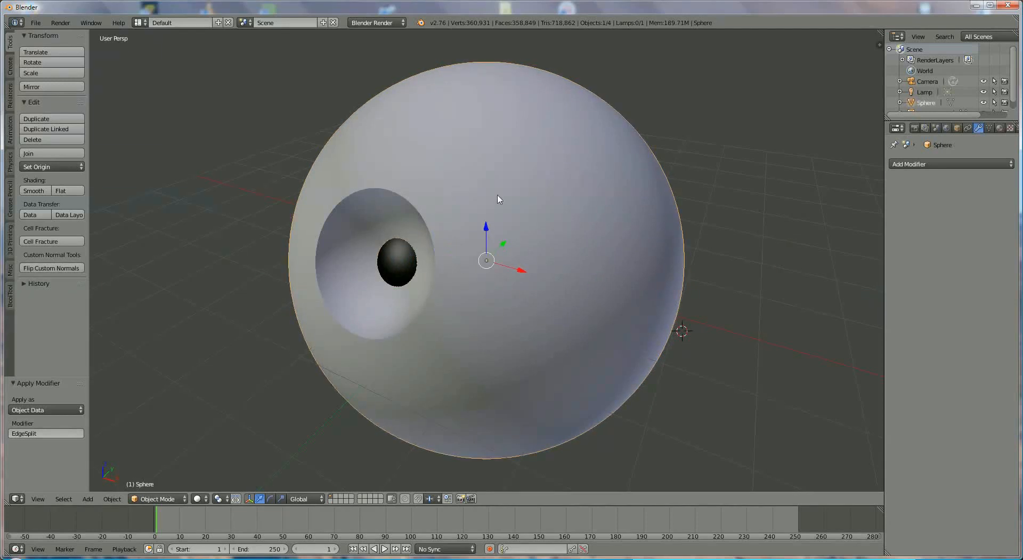
{"action": "key", "text": "a"}
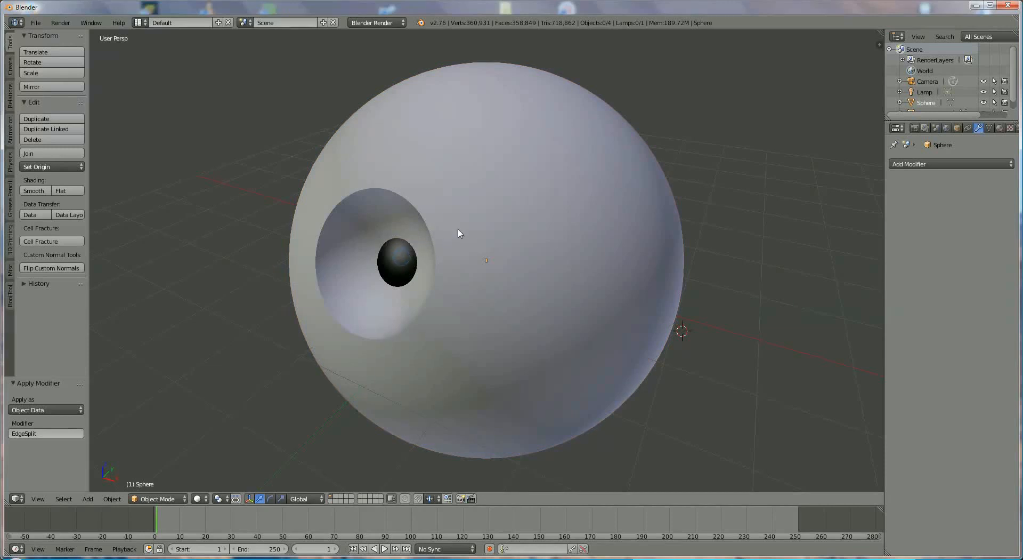
{"action": "right_click", "coordinate": [405, 265]}
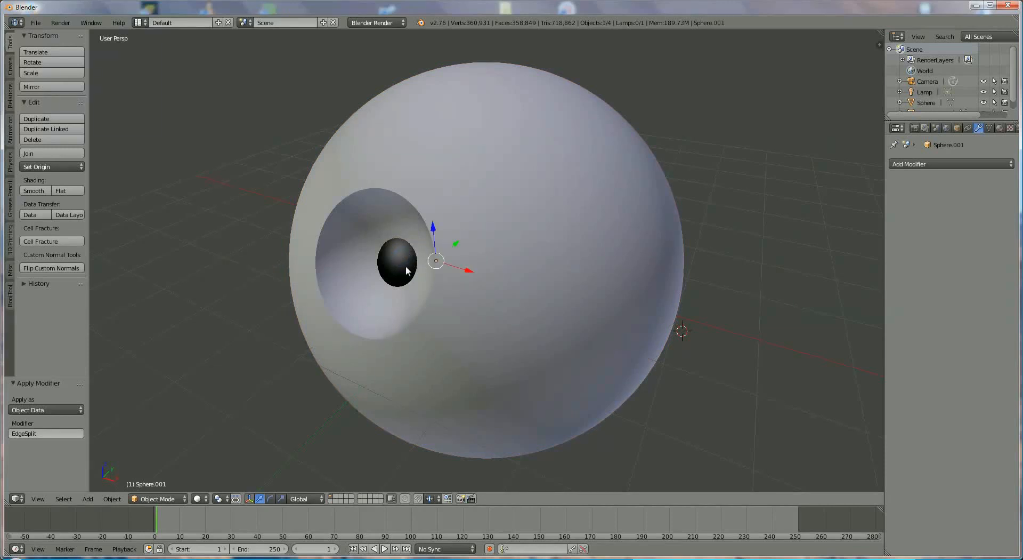
{"action": "right_click", "coordinate": [469, 176]}
{"action": "key", "text": "a"}
{"action": "key", "text": "ctrl+j"}
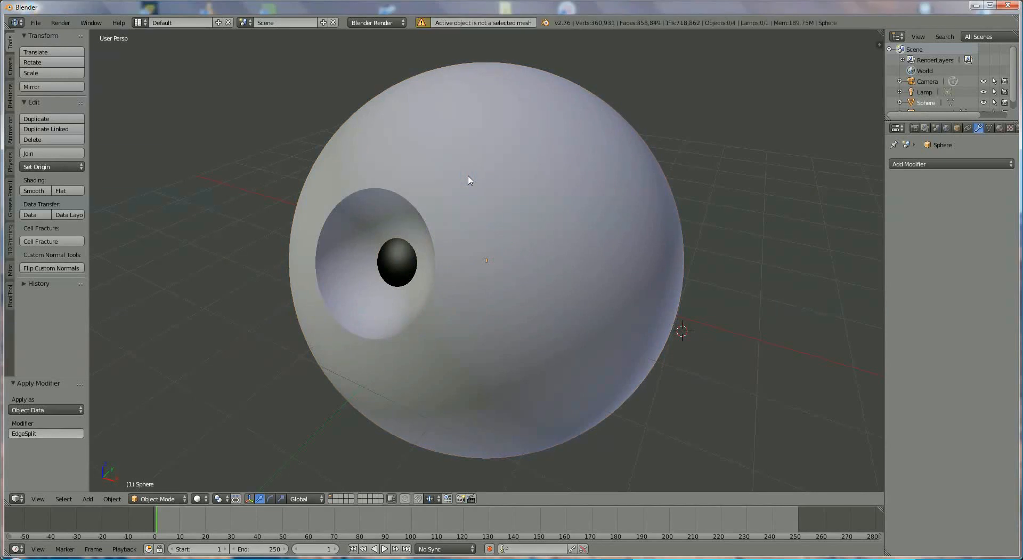
Select the small black sphere together with the large sphere and join them, keeping the large sphere as the active object
{"action": "right_click", "coordinate": [404, 270]}
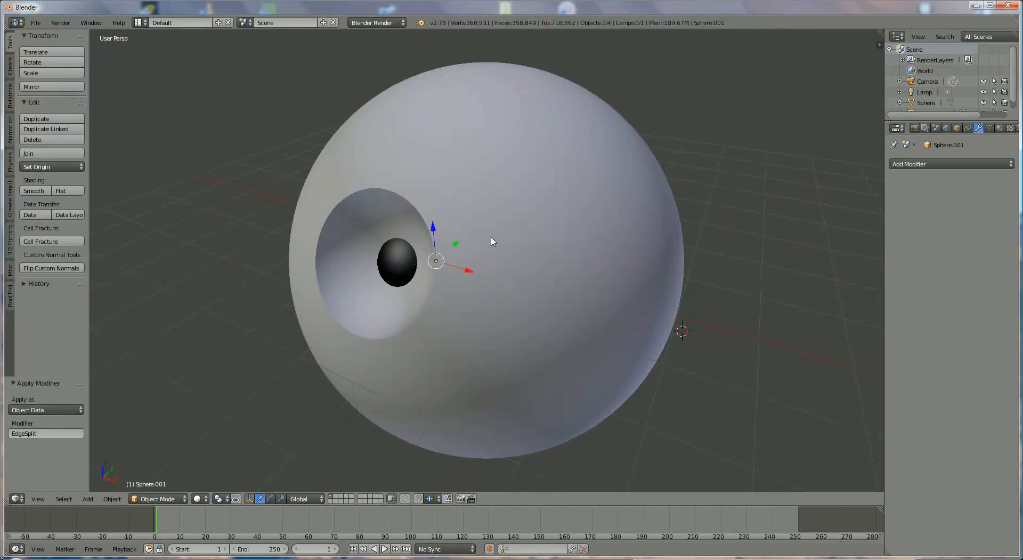
{"action": "right_click", "coordinate": [486, 191], "text": "shift"}
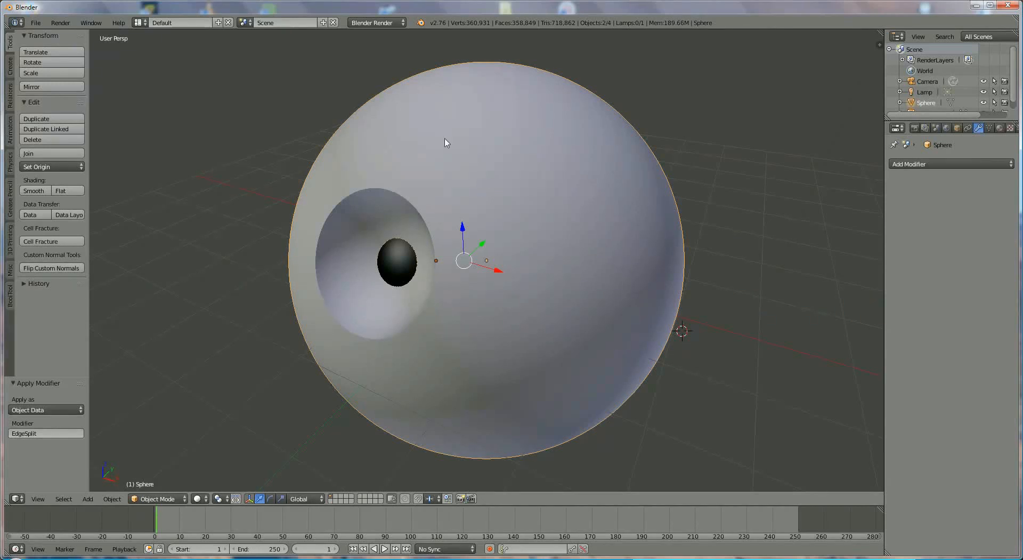
{"action": "key", "text": "ctrl+j"}
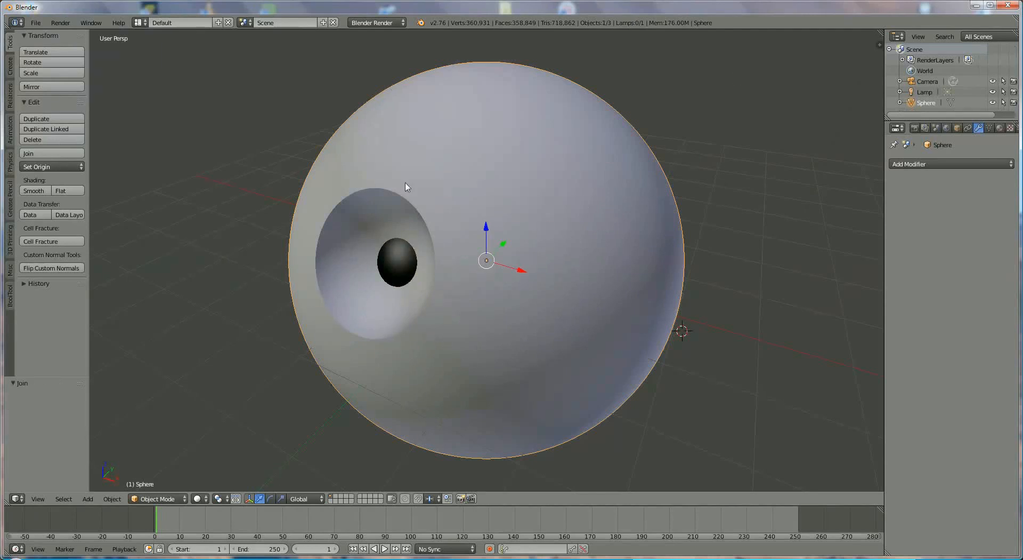
Move the lamp about 7.6 units along negative Y and lower it to a Z location of about 3.89
{"action": "middle_click_drag", "start_coordinate": [586, 212], "coordinate": [547, 204]}
{"action": "scroll", "coordinate": [546, 204], "scroll_direction": "down", "scroll_amount": 5}
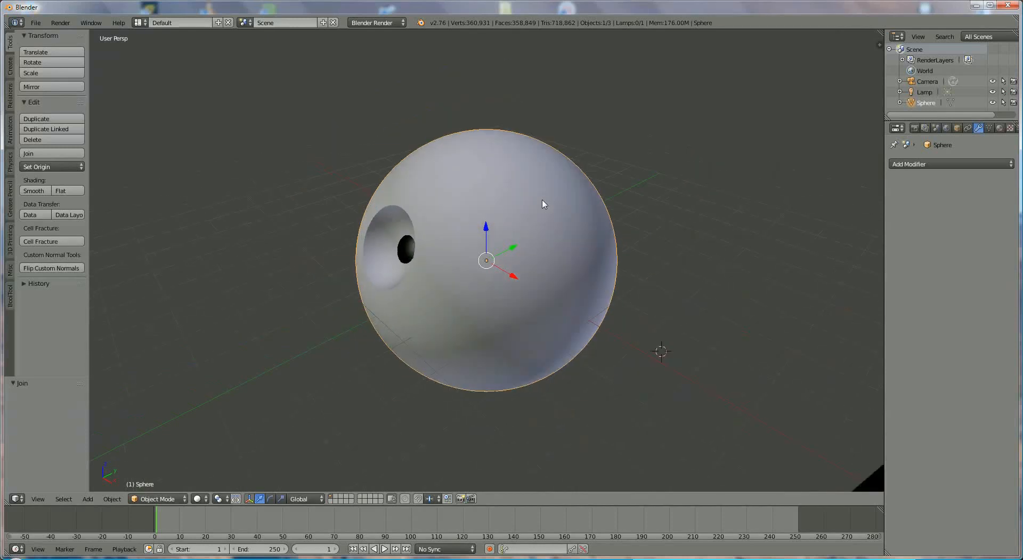
{"action": "right_click", "coordinate": [643, 95]}
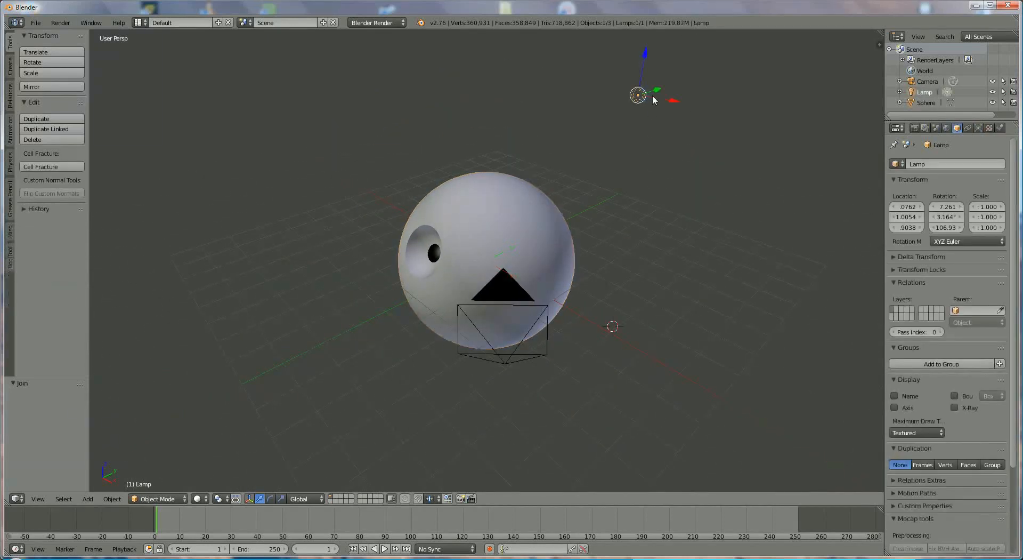
{"action": "key", "text": "g"}
{"action": "key", "text": "y"}
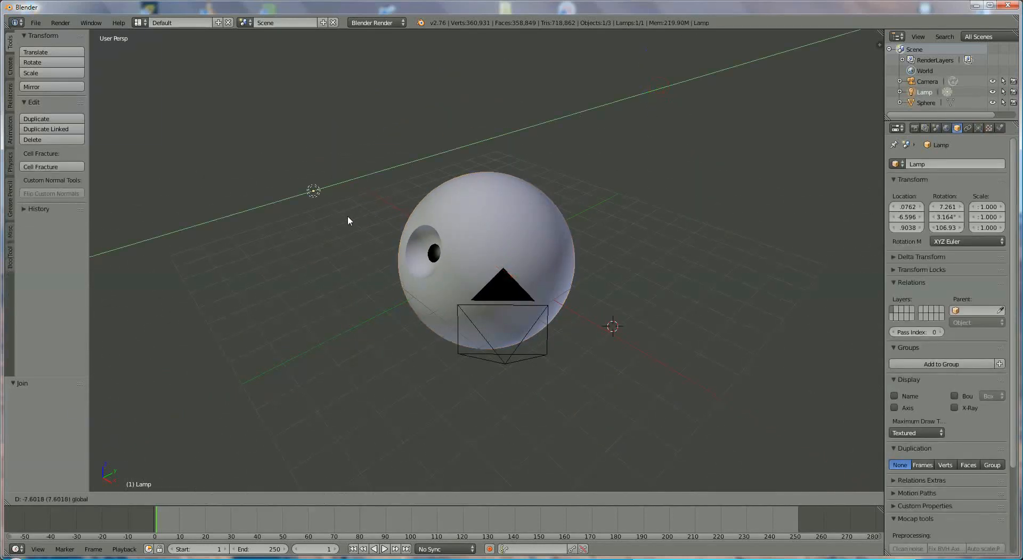
{"action": "left_click", "coordinate": [338, 201]}
{"action": "key", "text": "g"}
{"action": "key", "text": "z"}
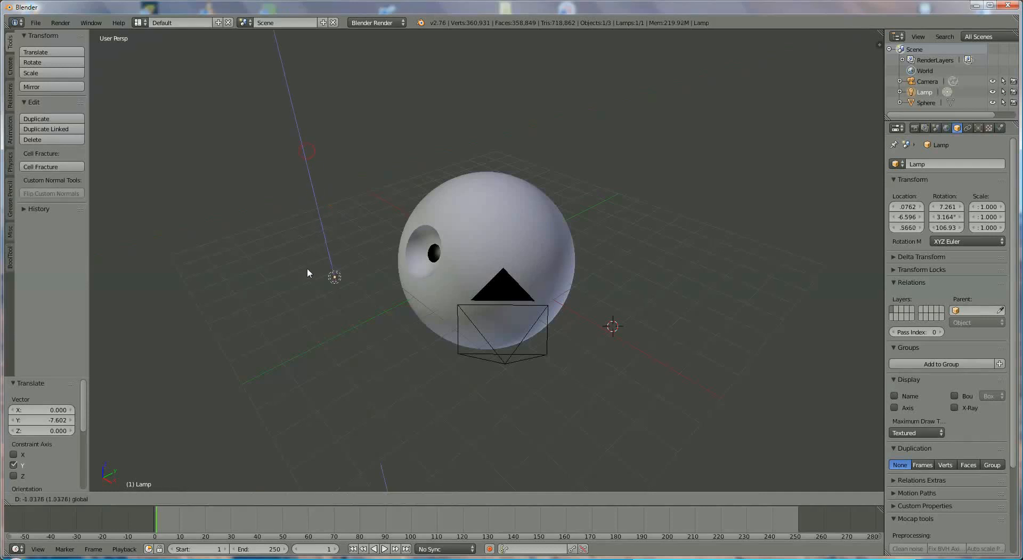
{"action": "left_click", "coordinate": [365, 273]}
Shift the lamp another 1.44 units or so along negative Y and about 0.66 units along negative X
{"action": "middle_click_drag", "start_coordinate": [405, 269], "coordinate": [436, 312]}
{"action": "key", "text": "g"}
{"action": "key", "text": "y"}
{"action": "left_click", "coordinate": [355, 379]}
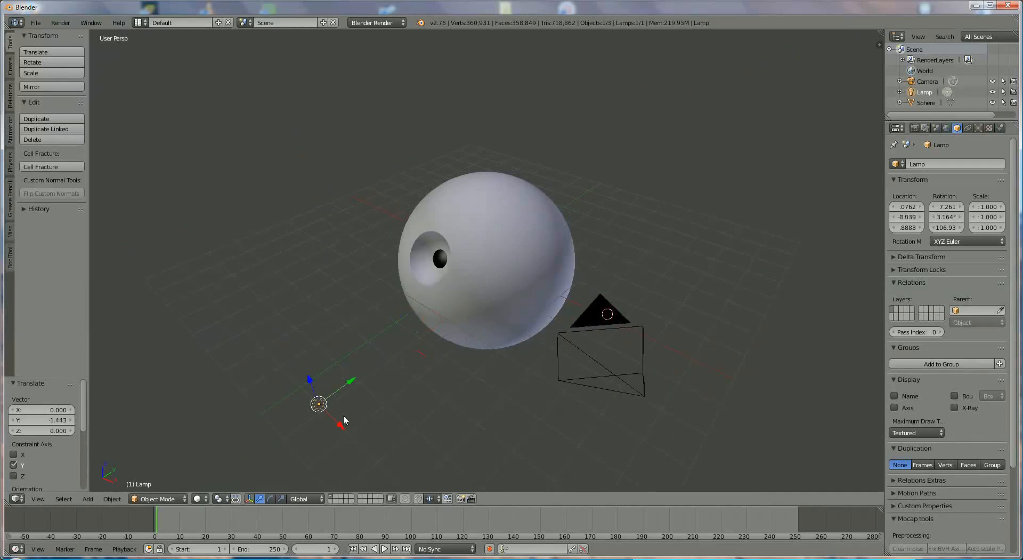
{"action": "key", "text": "g"}
{"action": "key", "text": "x"}
{"action": "left_click", "coordinate": [306, 402]}
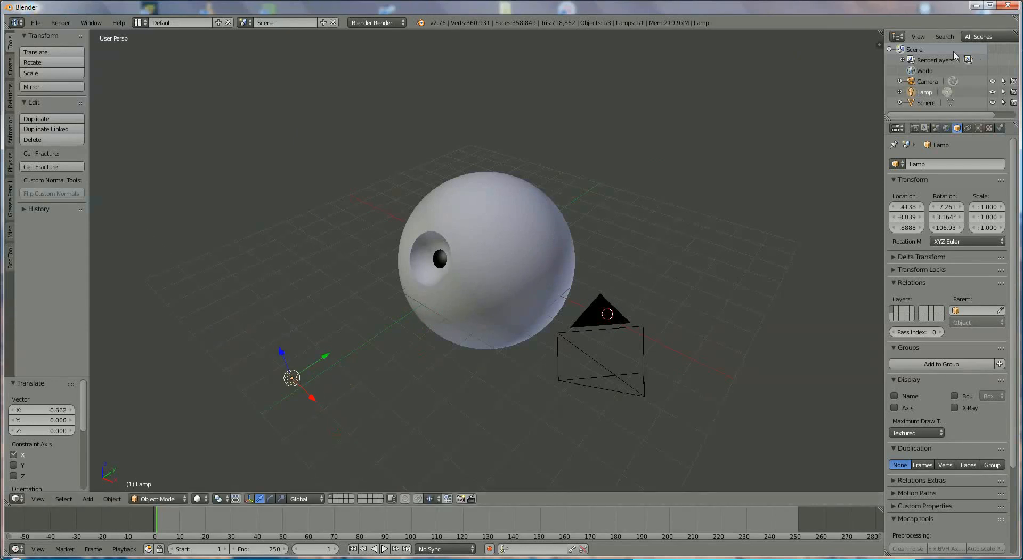
Enable Paper Sky for the world and set its horizon colour to black
{"action": "left_click", "coordinate": [946, 128]}
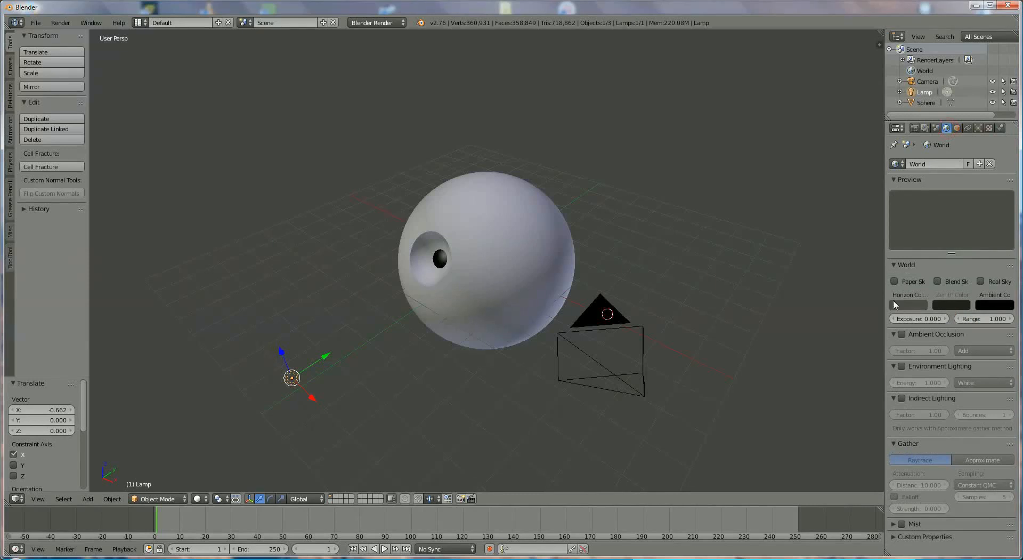
{"action": "left_click", "coordinate": [894, 282]}
{"action": "left_click", "coordinate": [921, 305]}
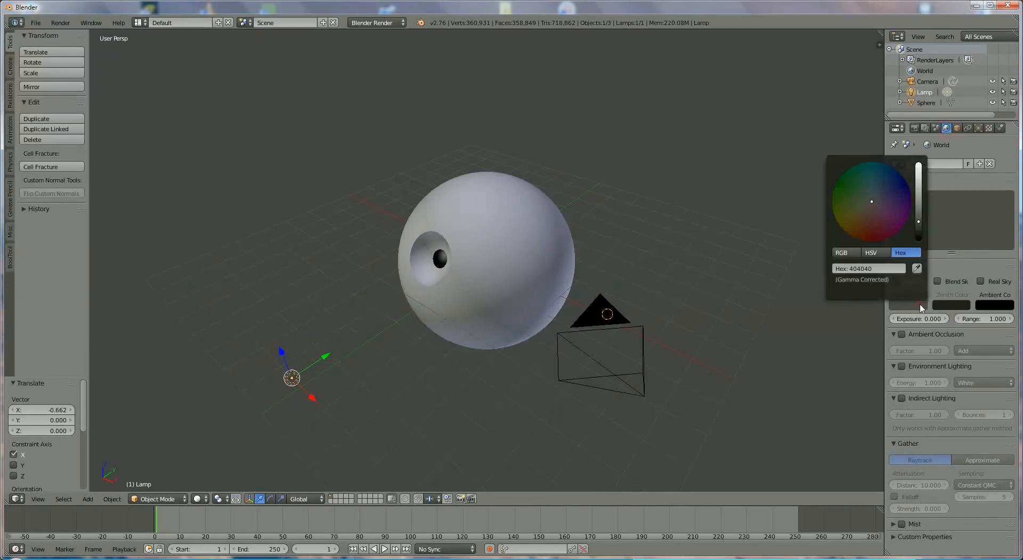
{"action": "left_click_drag", "start_coordinate": [919, 225], "coordinate": [924, 249]}
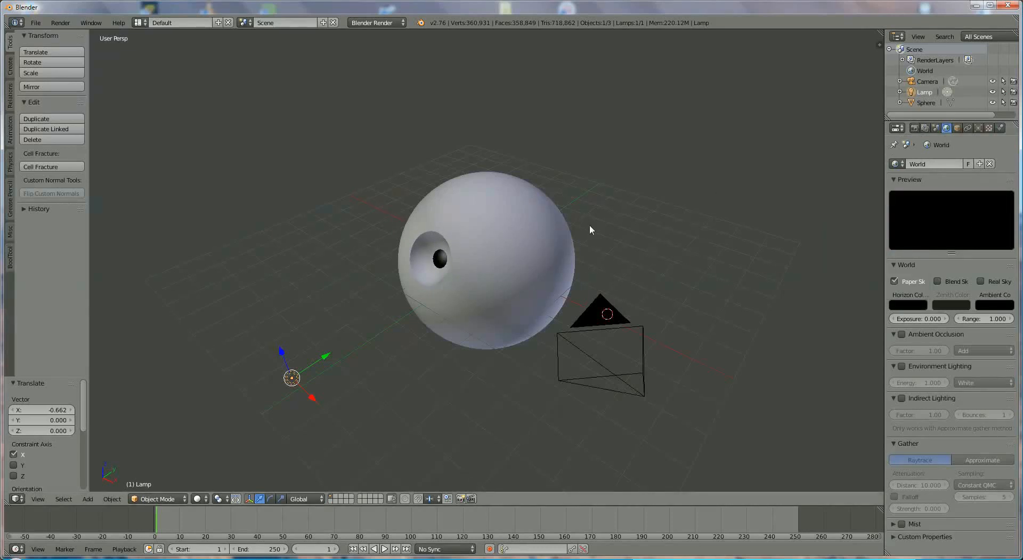
Lock the camera to the view, reframe it so the whole sphere fits inside the camera frame, and unlock it
{"action": "key", "text": "KP_0"}
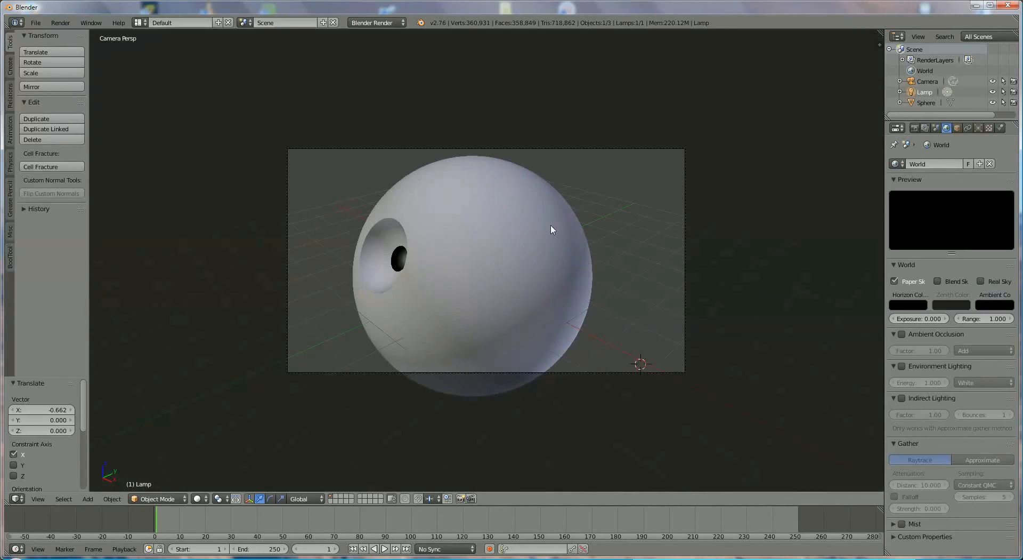
{"action": "key", "text": "n"}
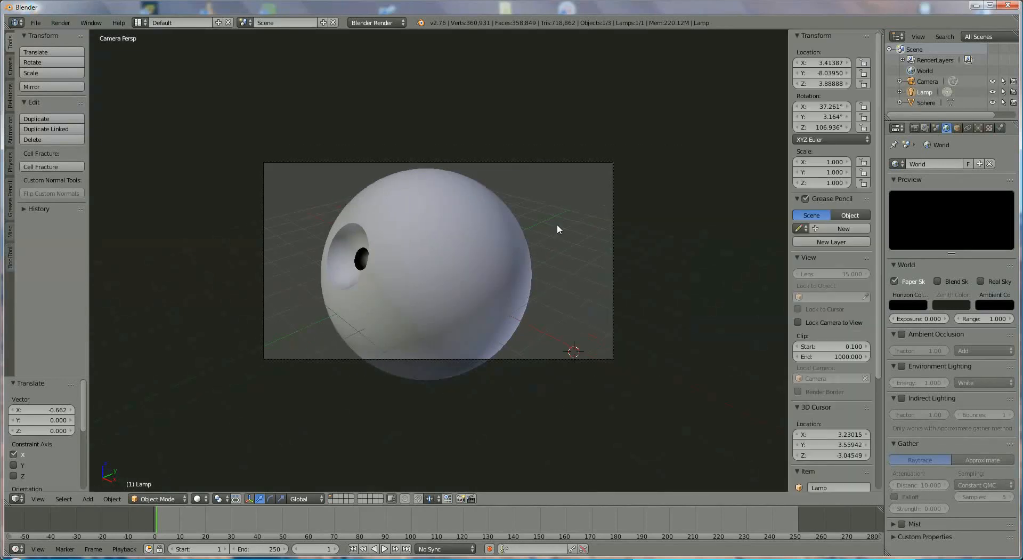
{"action": "left_click", "coordinate": [798, 322]}
{"action": "middle_click_drag", "start_coordinate": [450, 288], "coordinate": [525, 269]}
{"action": "scroll", "coordinate": [485, 273], "scroll_direction": "down", "scroll_amount": 2}
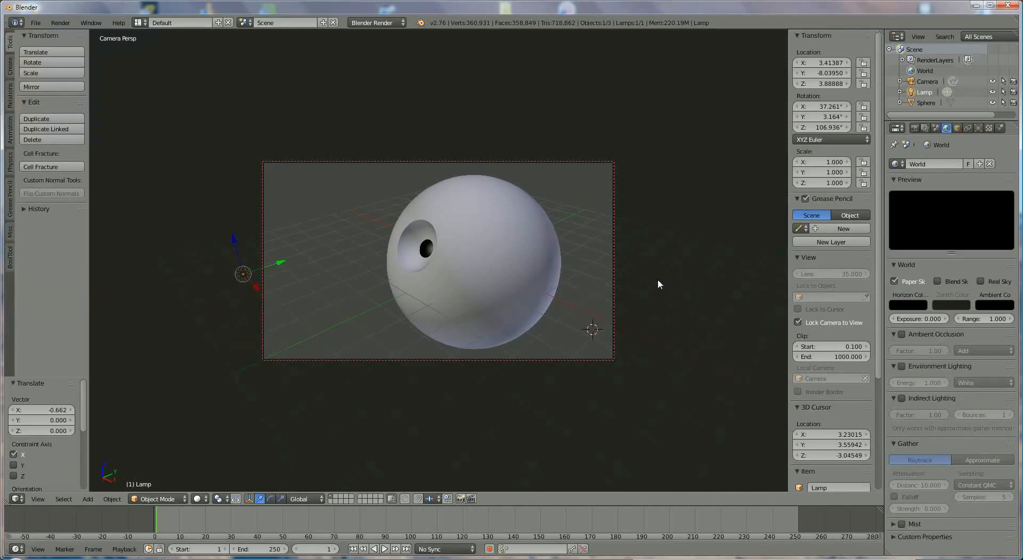
{"action": "left_click", "coordinate": [800, 323]}
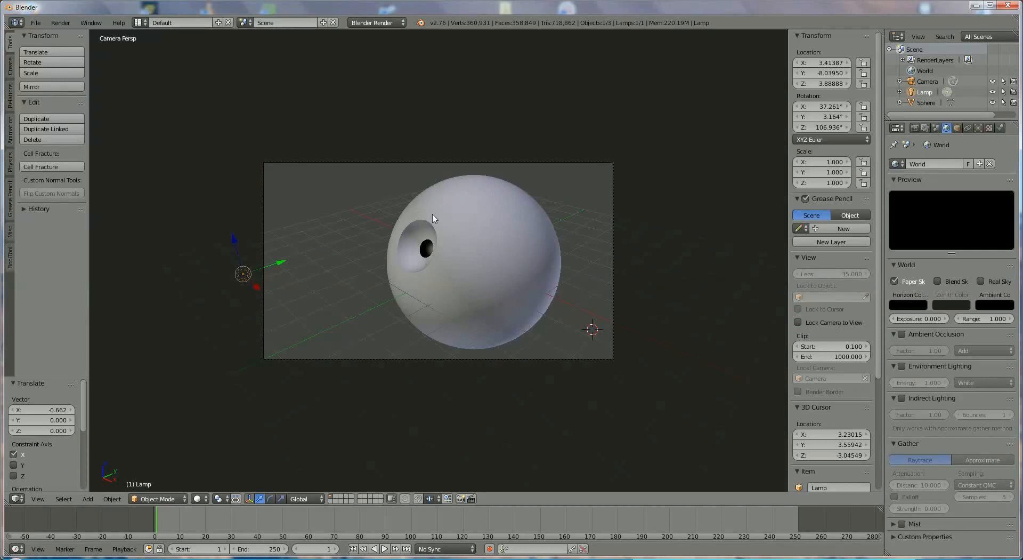
Render the scene to check the lighting on the sphere, and return to the 3D view
{"action": "middle_click_drag", "start_coordinate": [433, 219], "coordinate": [435, 220]}
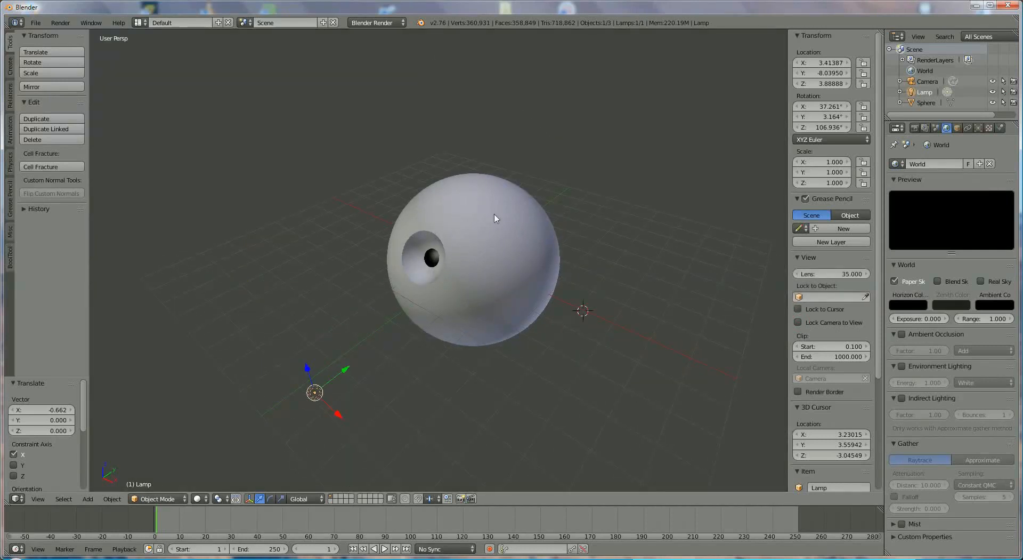
{"action": "left_click", "coordinate": [915, 128]}
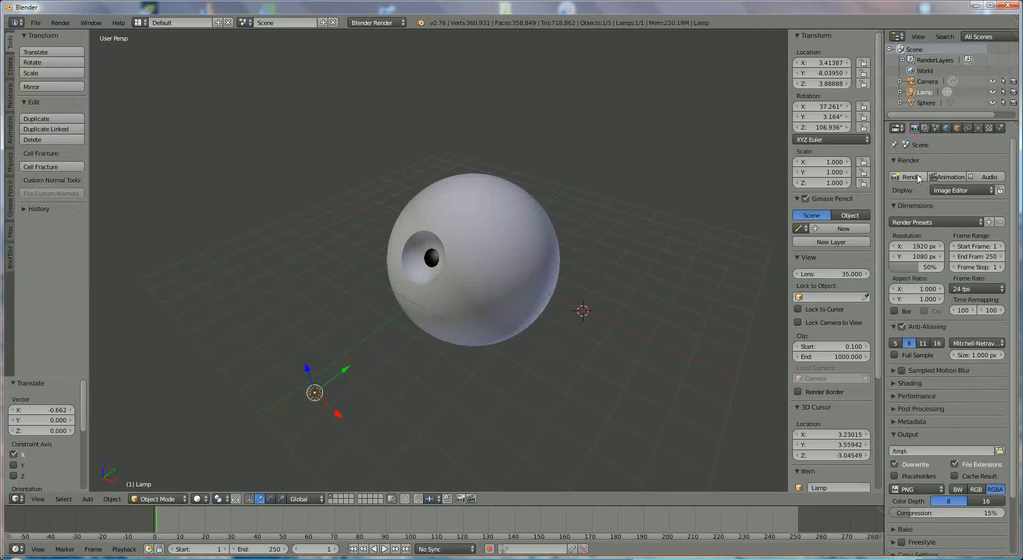
{"action": "key", "text": "F12"}
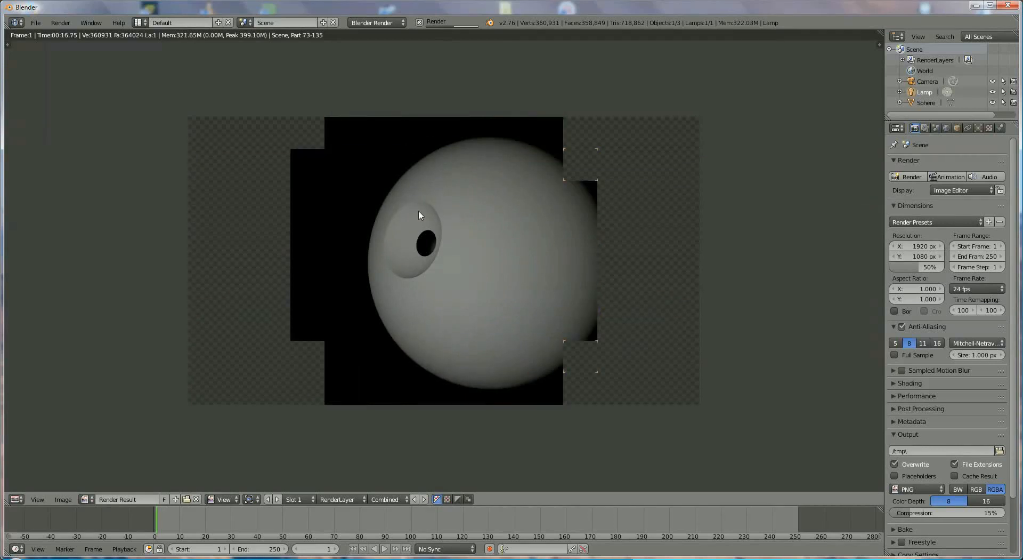
{"action": "left_click", "coordinate": [16, 499]}
{"action": "left_click", "coordinate": [32, 487]}
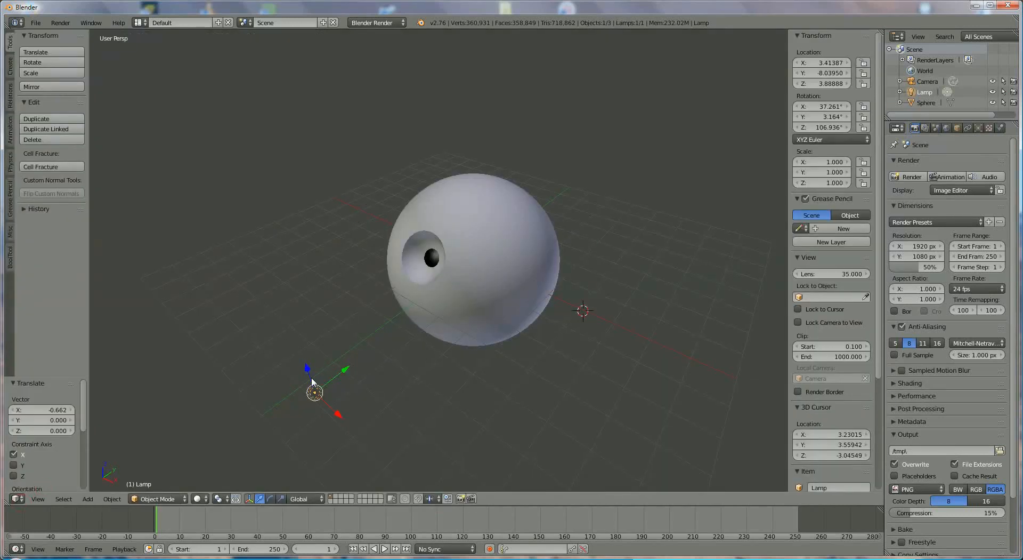
Move the lamp about 1.37 units farther from the sphere along negative Y
{"action": "left_click_drag", "start_coordinate": [344, 370], "coordinate": [231, 473]}
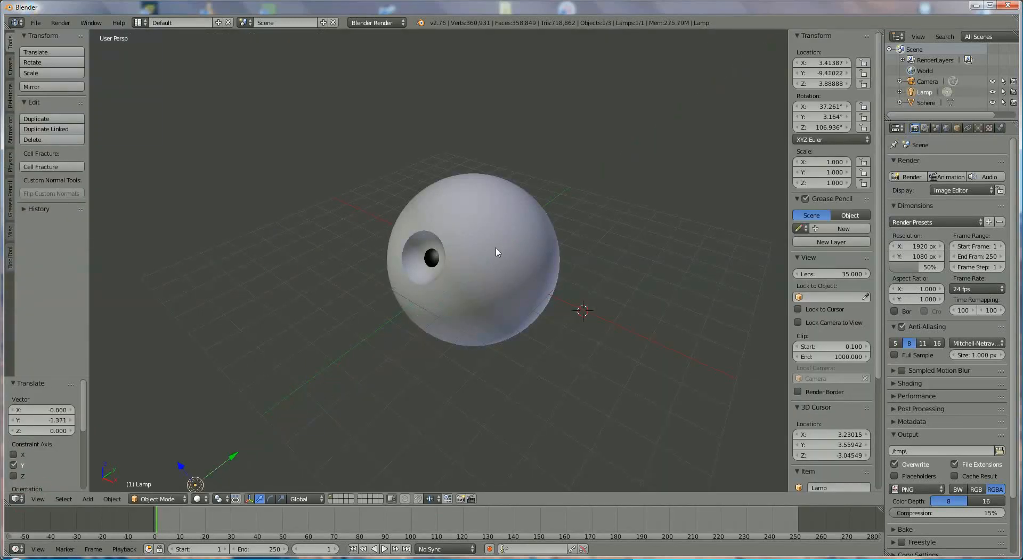
{"action": "middle_click_drag", "start_coordinate": [496, 252], "coordinate": [462, 245]}
{"action": "scroll", "coordinate": [463, 250], "scroll_direction": "up", "scroll_amount": 2}
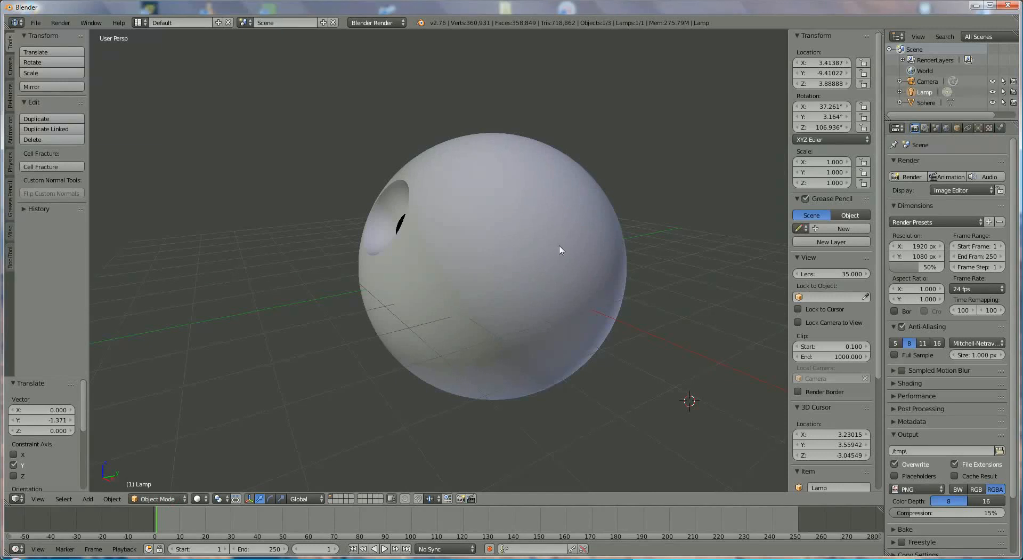
Select the sphere, enter Edit Mode and set the mesh selection to faces
{"action": "right_click", "coordinate": [540, 241]}
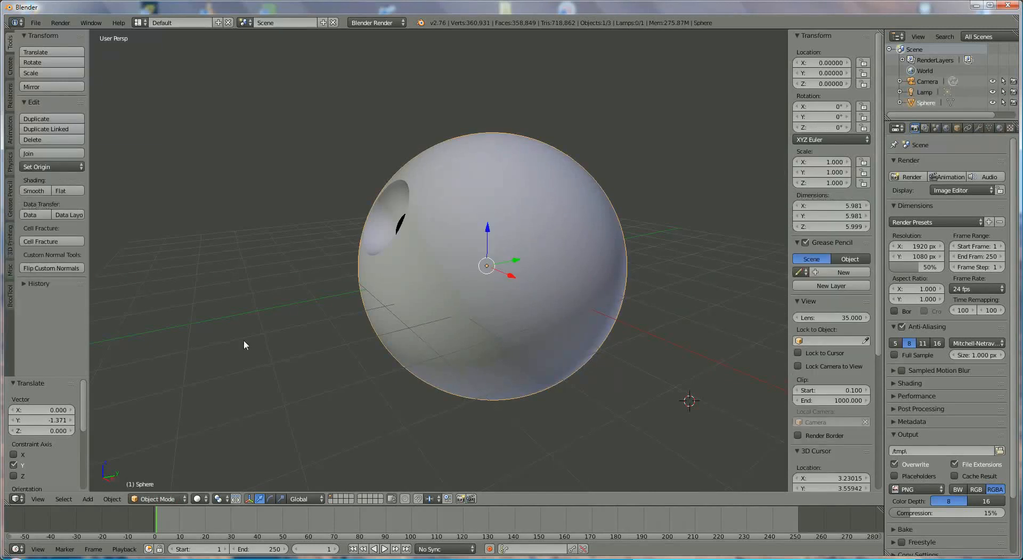
{"action": "left_click", "coordinate": [157, 498]}
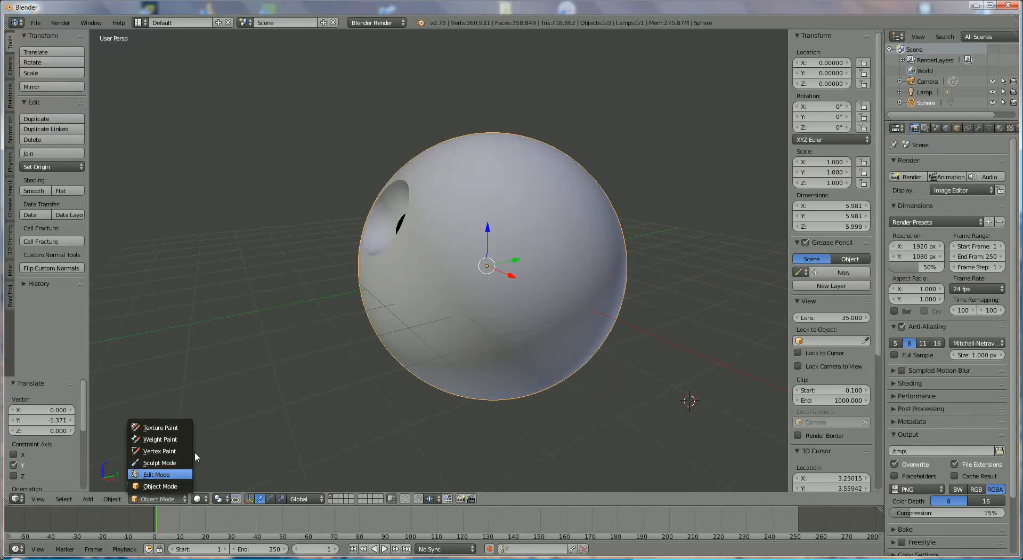
{"action": "key", "text": "Tab"}
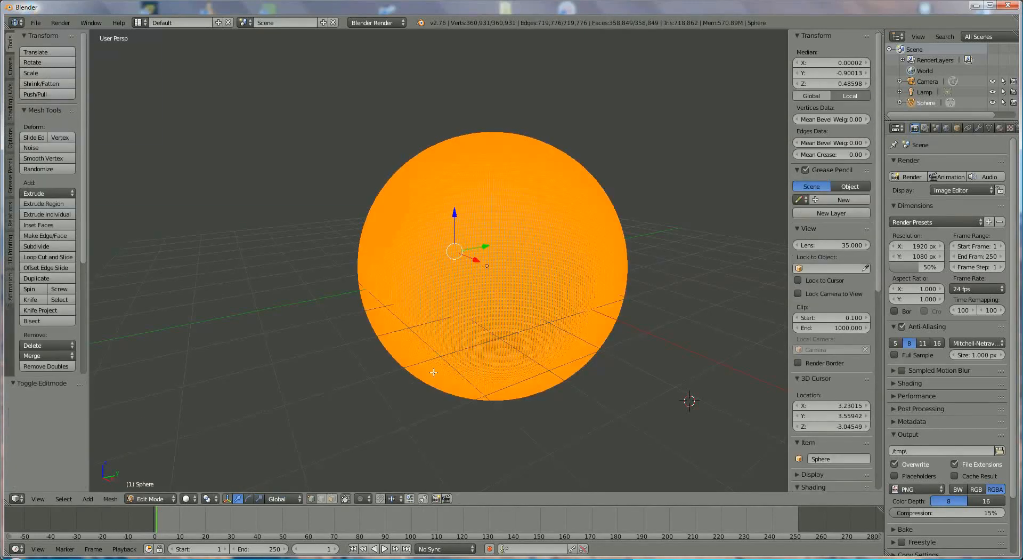
{"action": "scroll", "coordinate": [414, 260], "scroll_direction": "up", "scroll_amount": 1}
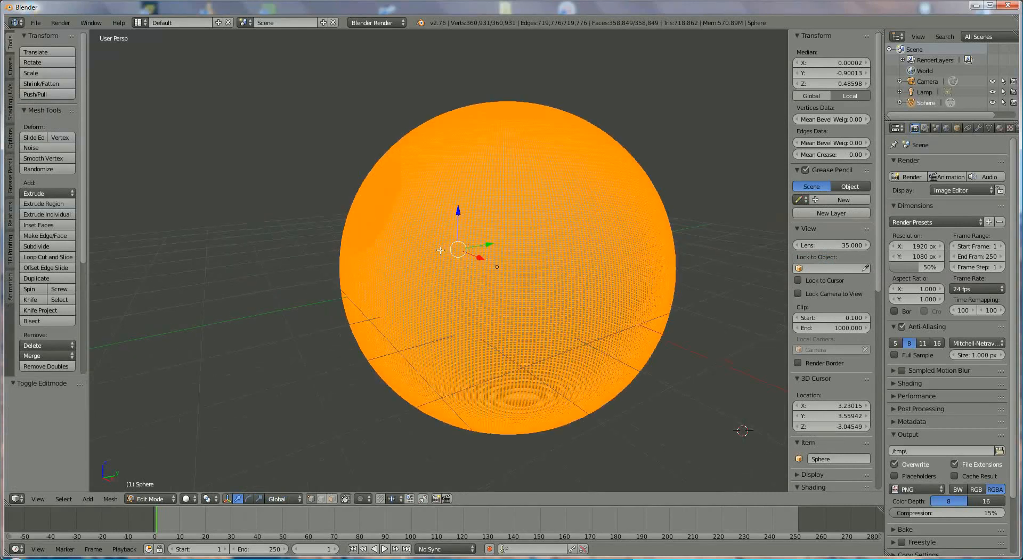
{"action": "scroll", "coordinate": [404, 274], "scroll_direction": "up", "scroll_amount": 1}
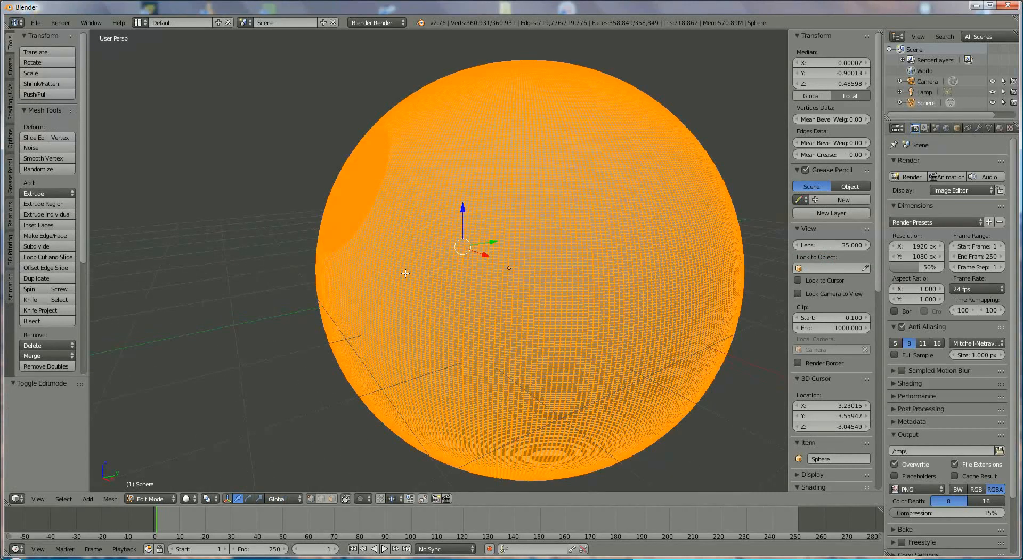
{"action": "left_click", "coordinate": [332, 499]}
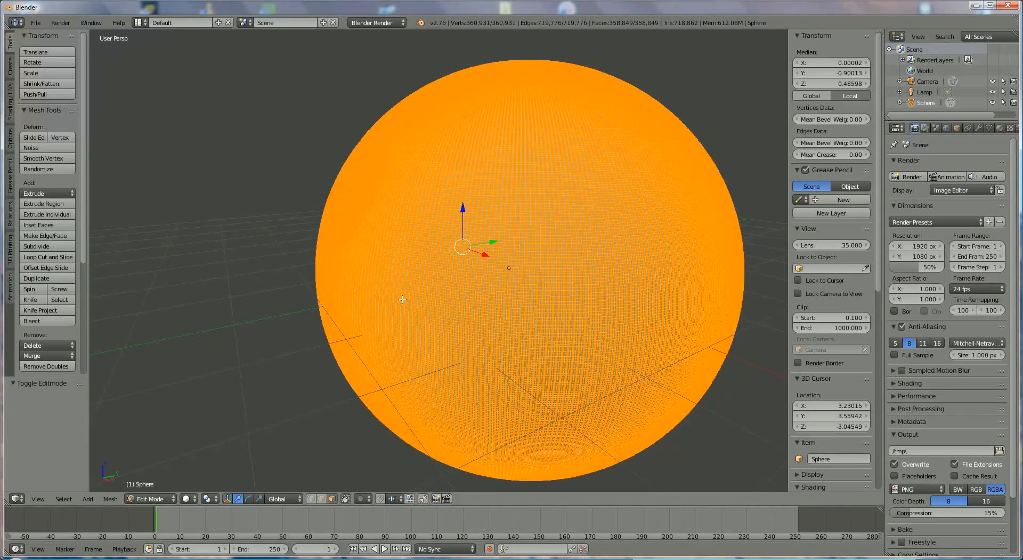
Select the full horizontal face loop just above the sphere's equator, below the crater, at about Z 0.46
{"action": "scroll", "coordinate": [400, 300], "scroll_direction": "up", "scroll_amount": 2}
{"action": "scroll", "coordinate": [349, 275], "scroll_direction": "up", "scroll_amount": 1}
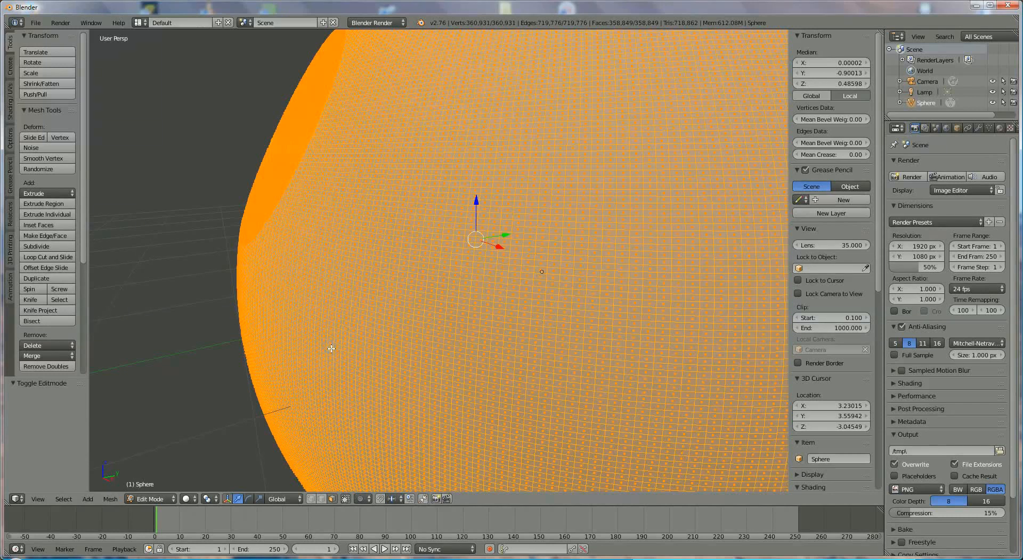
{"action": "right_click", "coordinate": [331, 348]}
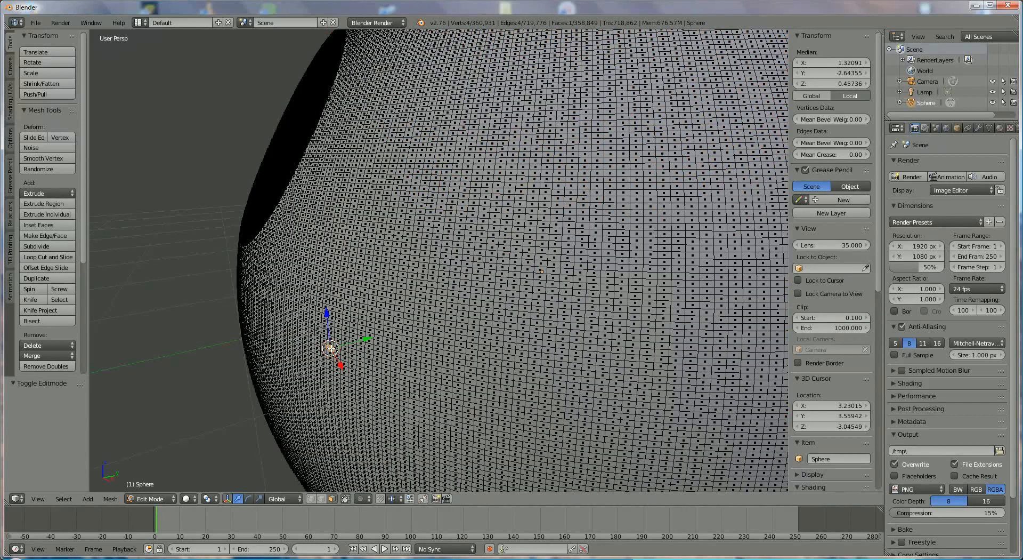
{"action": "left_click", "coordinate": [352, 363]}
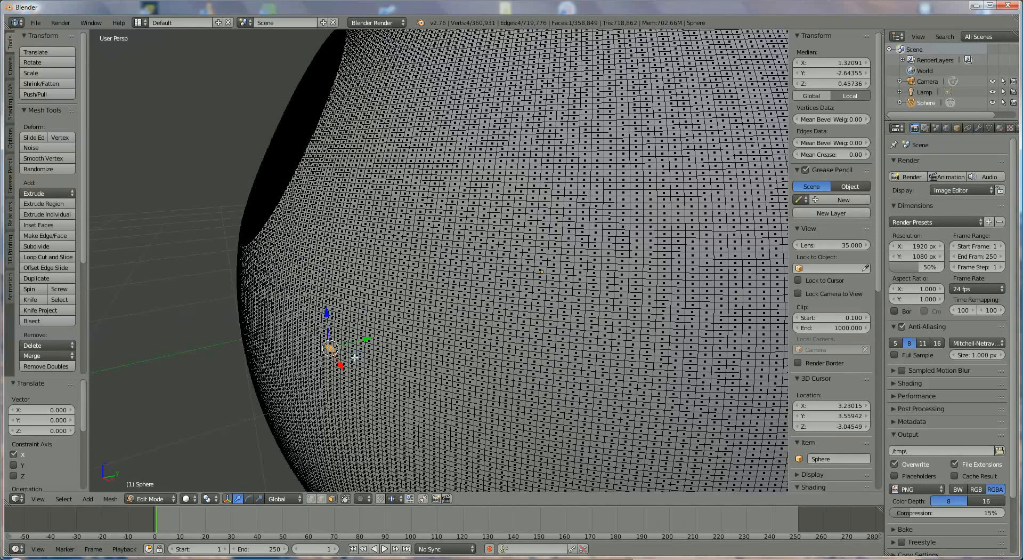
{"action": "right_click", "coordinate": [356, 357], "text": "alt"}
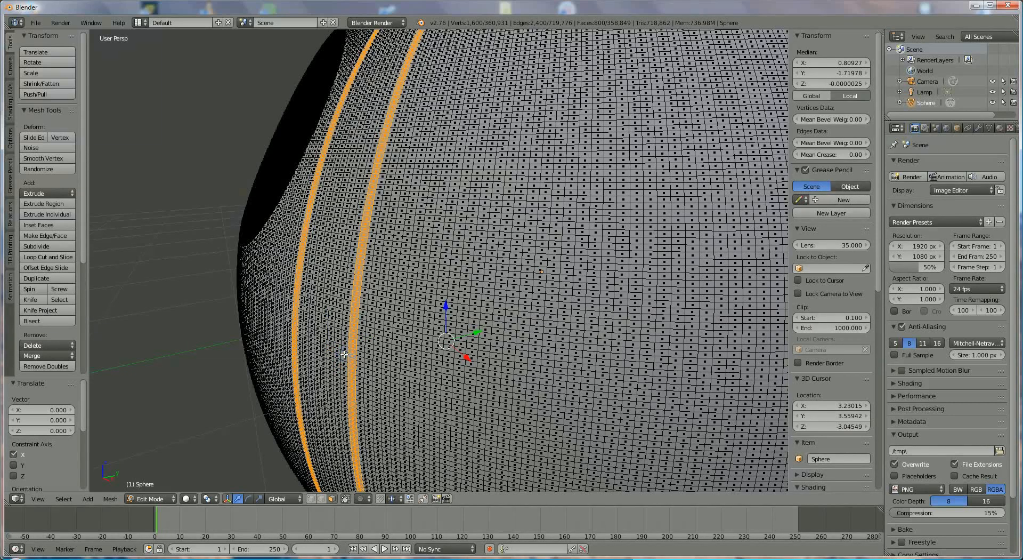
{"action": "right_click", "coordinate": [345, 353]}
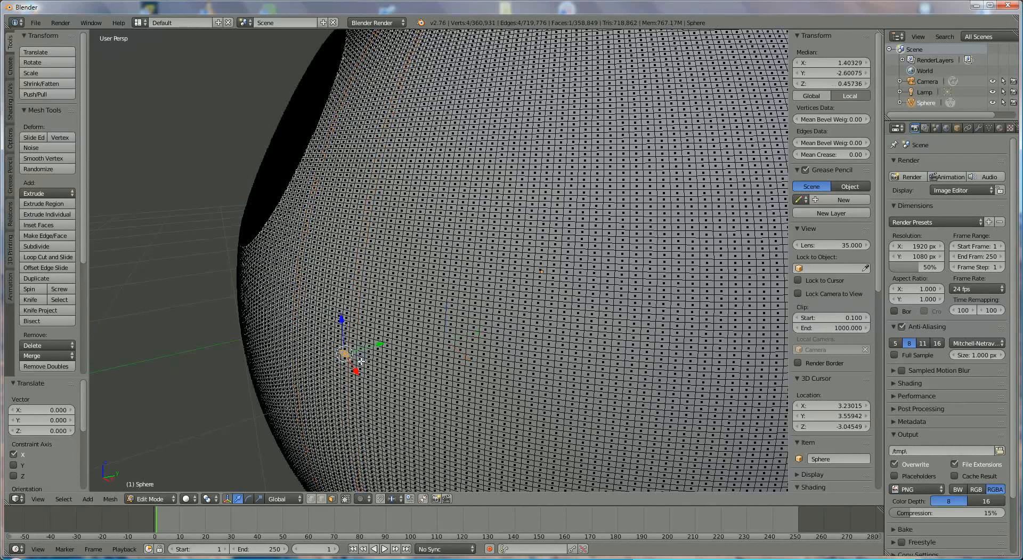
{"action": "right_click", "coordinate": [373, 365]}
{"action": "right_click", "coordinate": [373, 364], "text": "alt"}
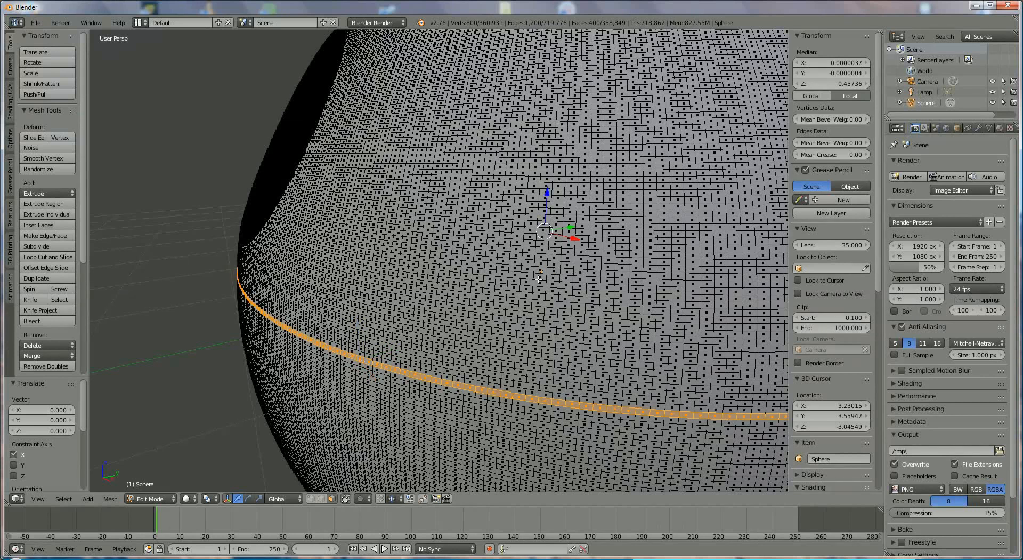
Add a third material slot to the sphere with a new material named gery
{"action": "left_click", "coordinate": [1000, 130]}
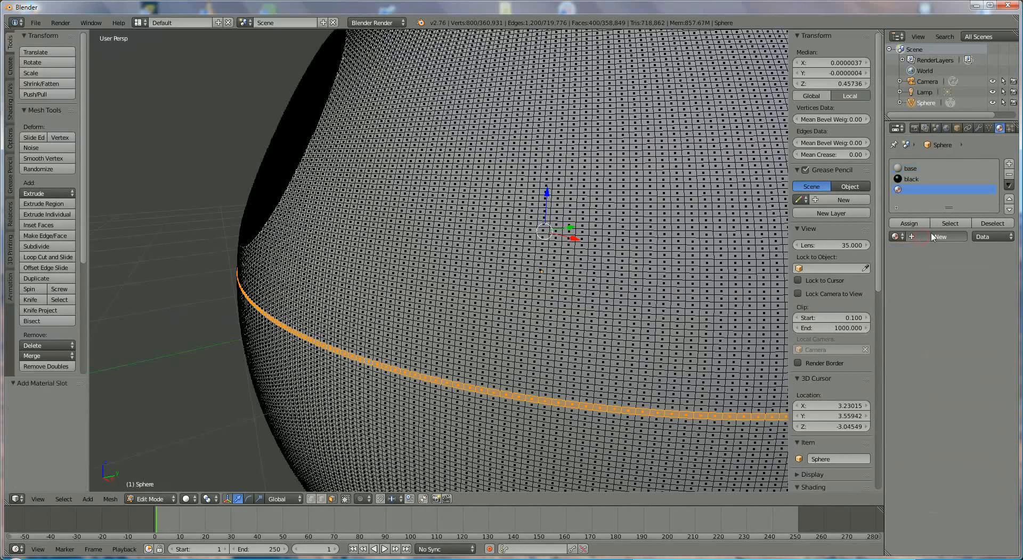
{"action": "left_click", "coordinate": [946, 236]}
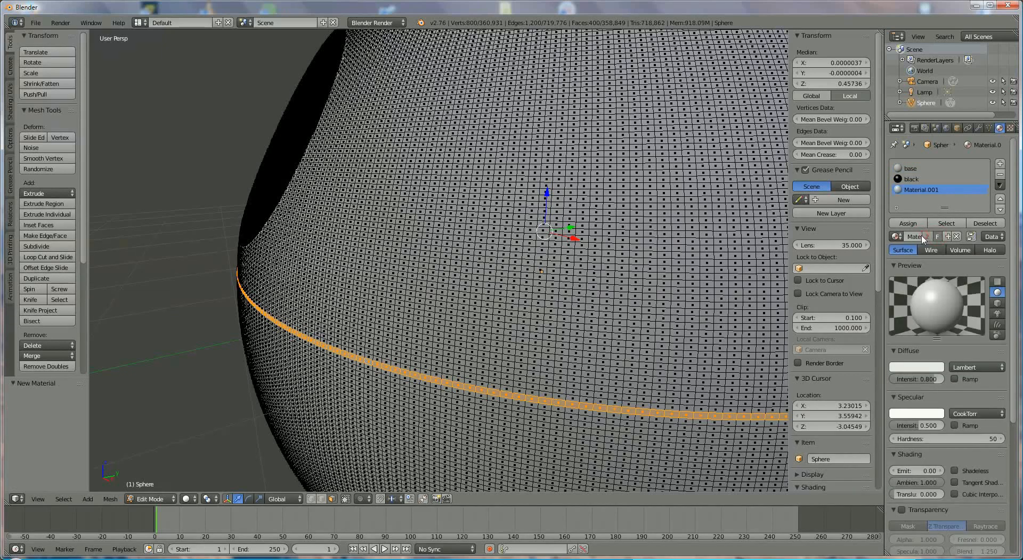
{"action": "left_click", "coordinate": [913, 237]}
{"action": "type", "text": "gery"}
{"action": "key", "text": "Return"}
Set the gery material's diffuse colour to light grey, hex c5c5c5, and assign it to the selected face loop
{"action": "left_click", "coordinate": [930, 368]}
{"action": "left_click", "coordinate": [900, 329]}
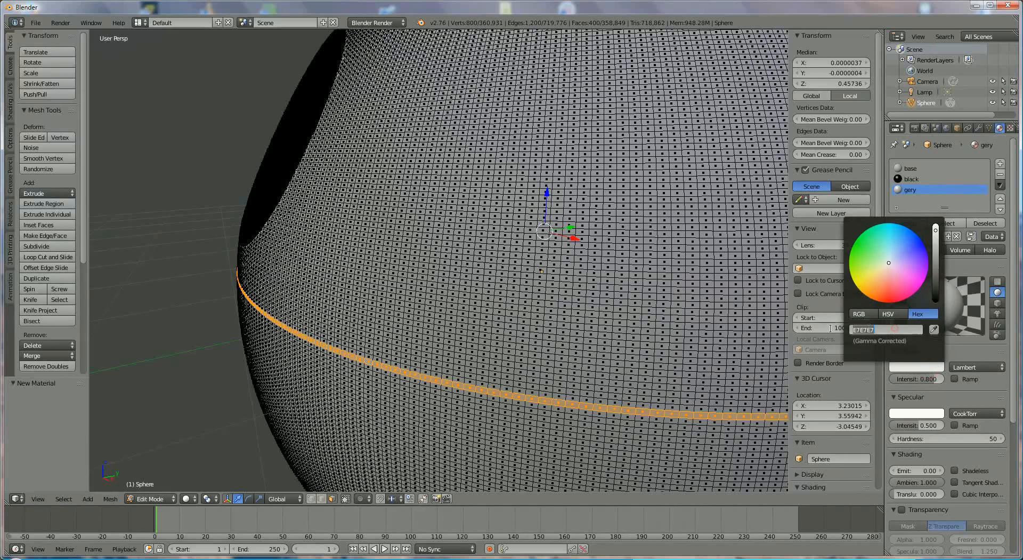
{"action": "type", "text": "c5c5c"}
{"action": "key", "text": "Return"}
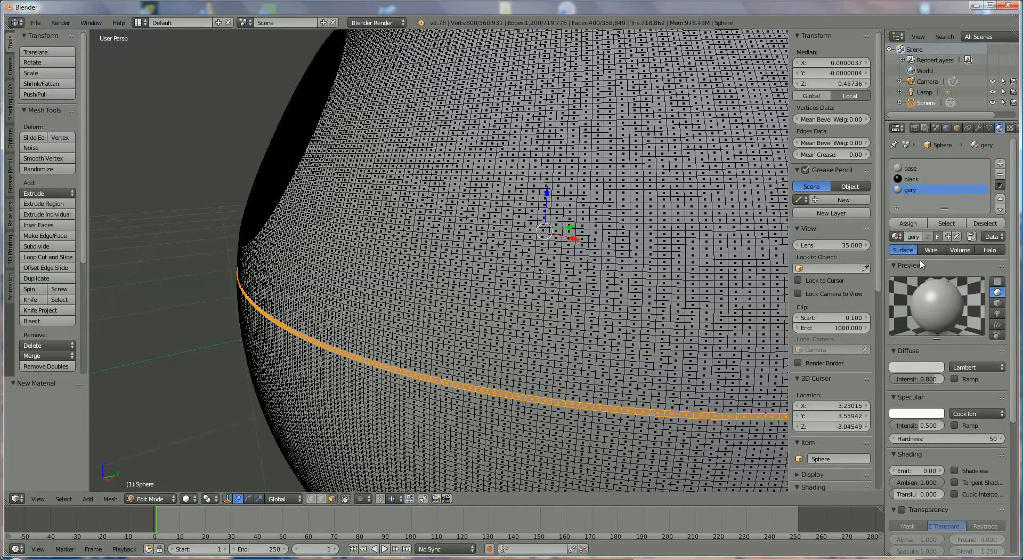
{"action": "left_click", "coordinate": [908, 223]}
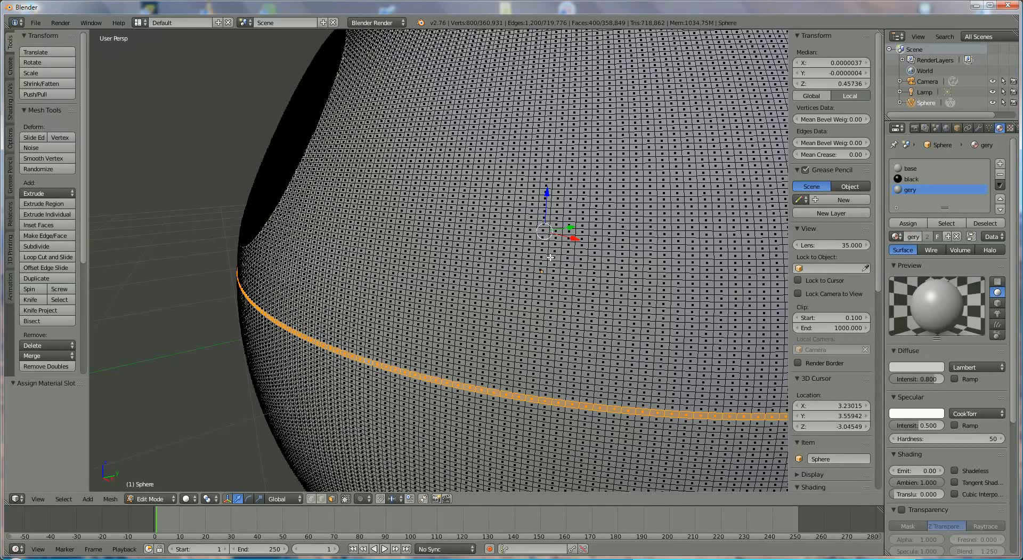
Select the horizontal face loop meeting the crater's edge at about Z 1.22 and assign the gery material to it
{"action": "right_click", "coordinate": [303, 172]}
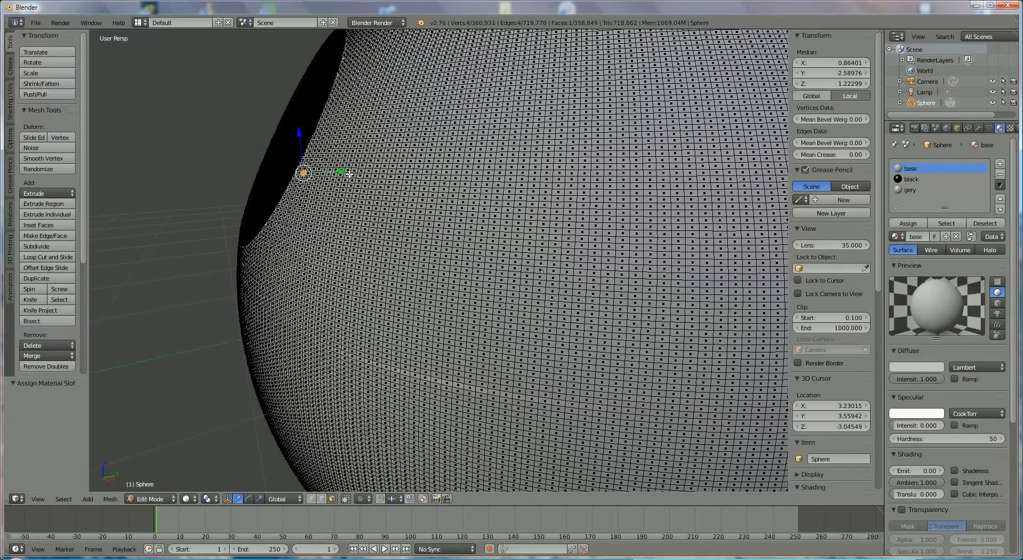
{"action": "right_click", "coordinate": [349, 173], "text": "alt"}
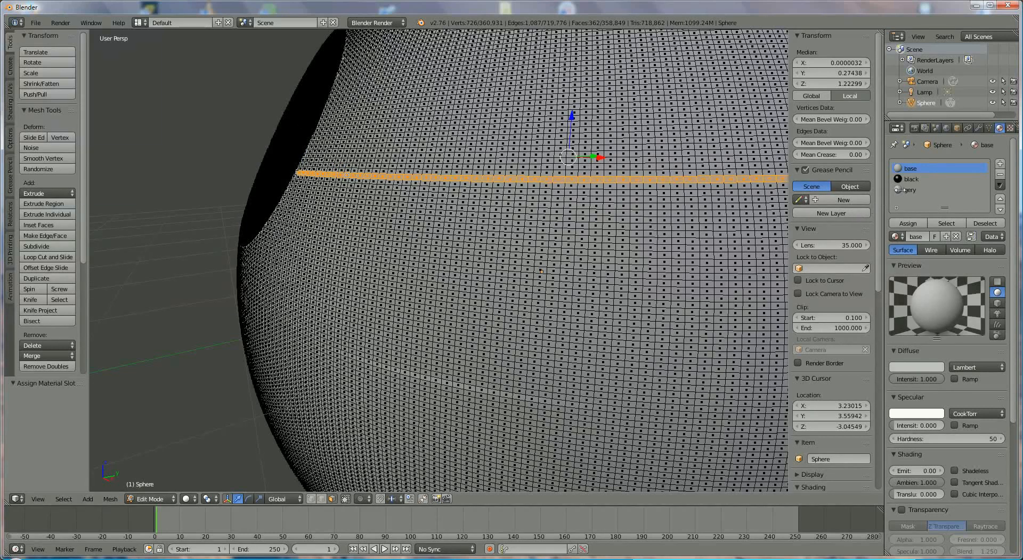
{"action": "left_click", "coordinate": [914, 192]}
{"action": "left_click", "coordinate": [915, 224]}
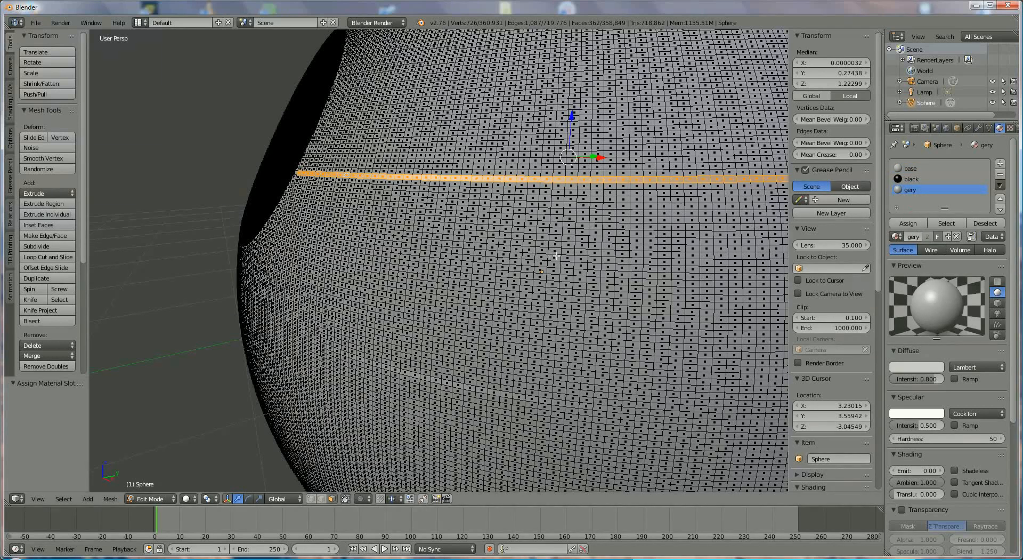
Select the horizontal face loop meeting the crater's upper edge at about Z 1.90 and assign the gery material to it
{"action": "scroll", "coordinate": [556, 255], "scroll_direction": "down", "scroll_amount": 2}
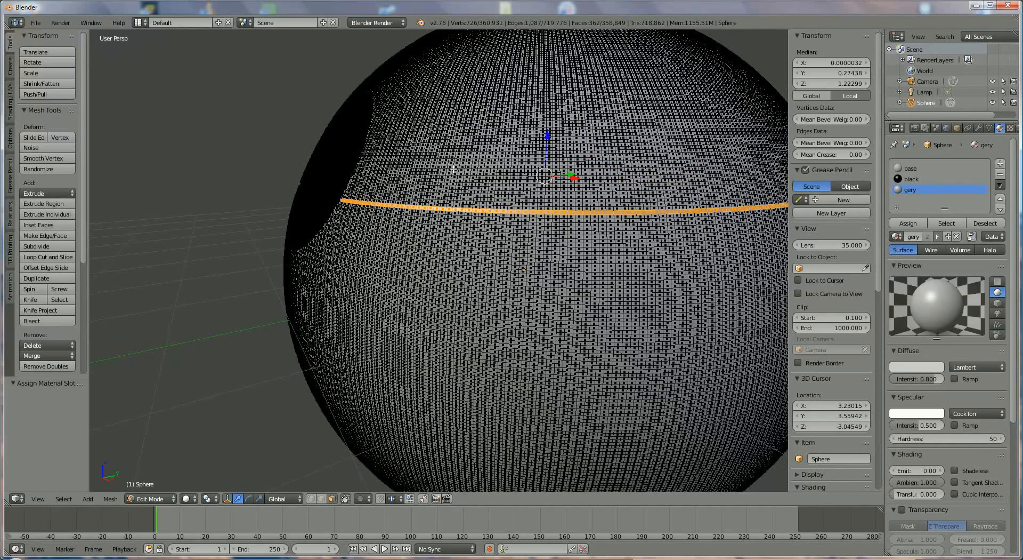
{"action": "scroll", "coordinate": [486, 200], "scroll_direction": "down", "scroll_amount": 1}
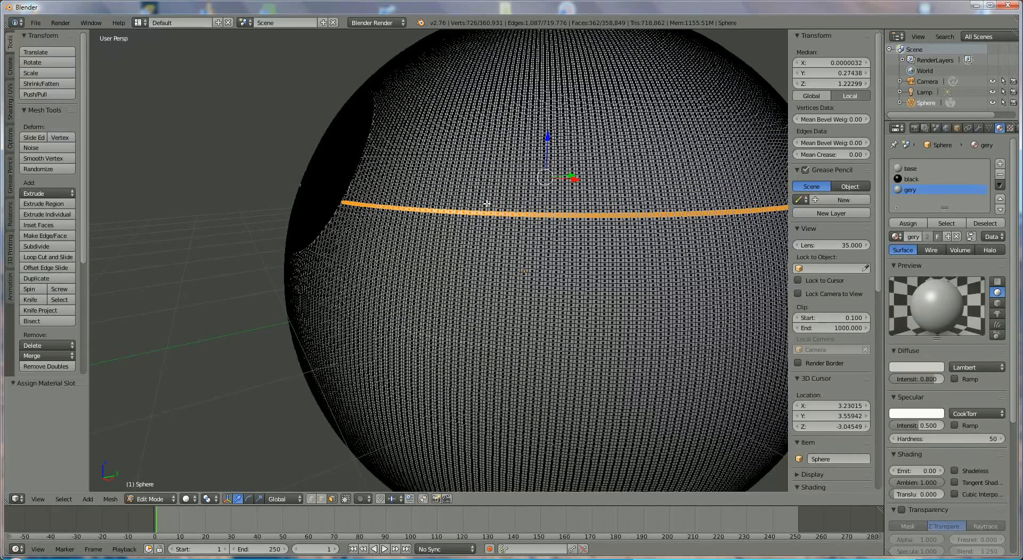
{"action": "scroll", "coordinate": [493, 202], "scroll_direction": "down", "scroll_amount": 2}
{"action": "scroll", "coordinate": [401, 251], "scroll_direction": "up", "scroll_amount": 2}
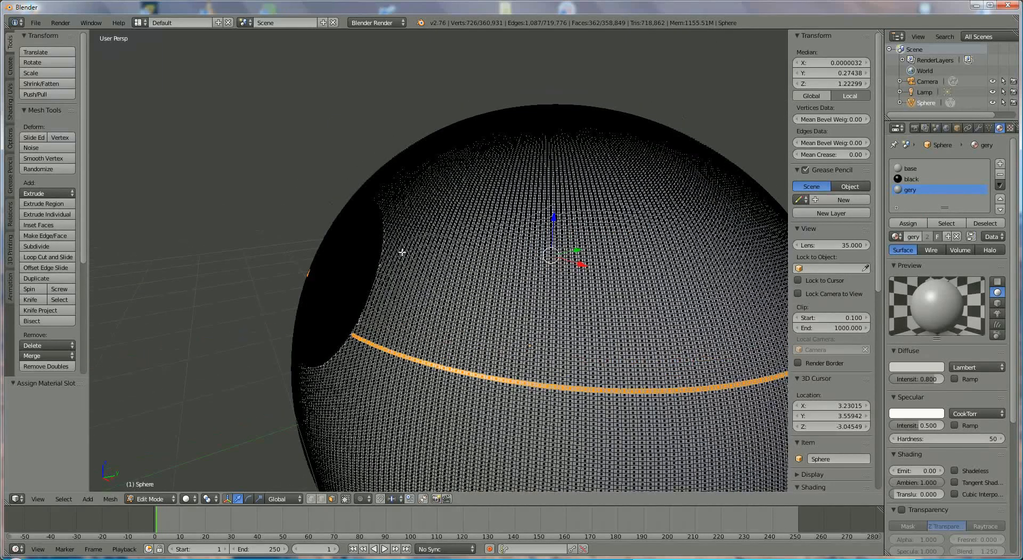
{"action": "scroll", "coordinate": [367, 220], "scroll_direction": "up", "scroll_amount": 1}
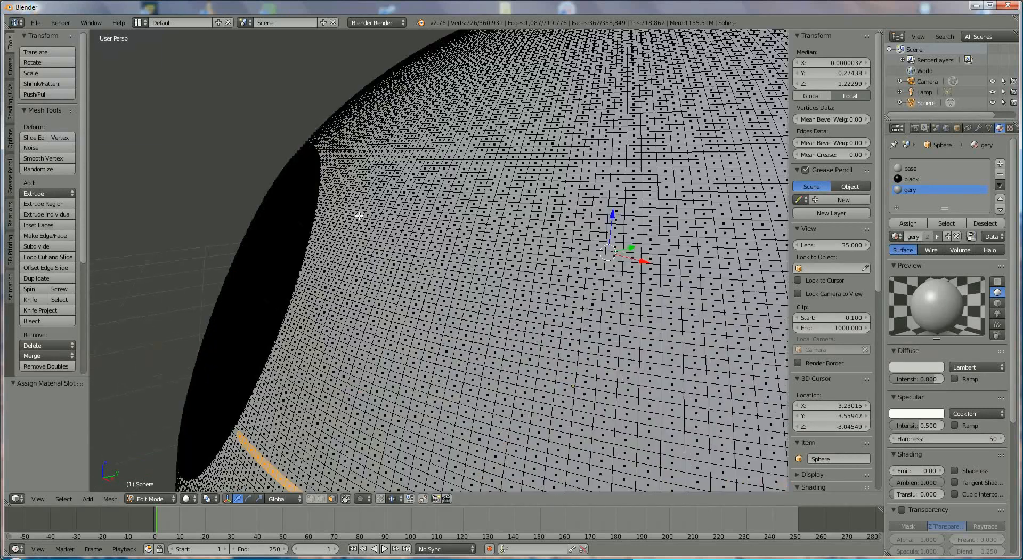
{"action": "right_click", "coordinate": [331, 209]}
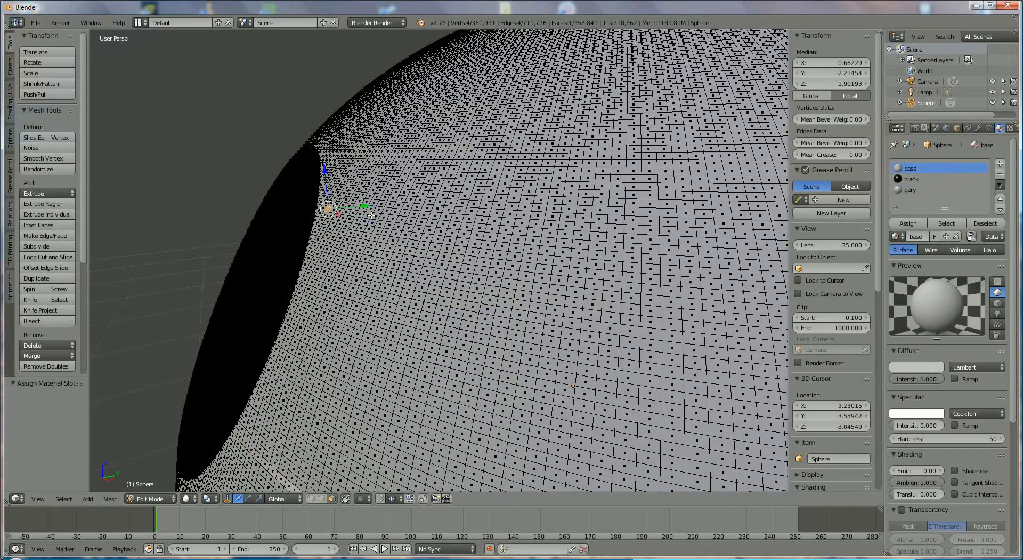
{"action": "right_click", "coordinate": [370, 215], "text": "alt"}
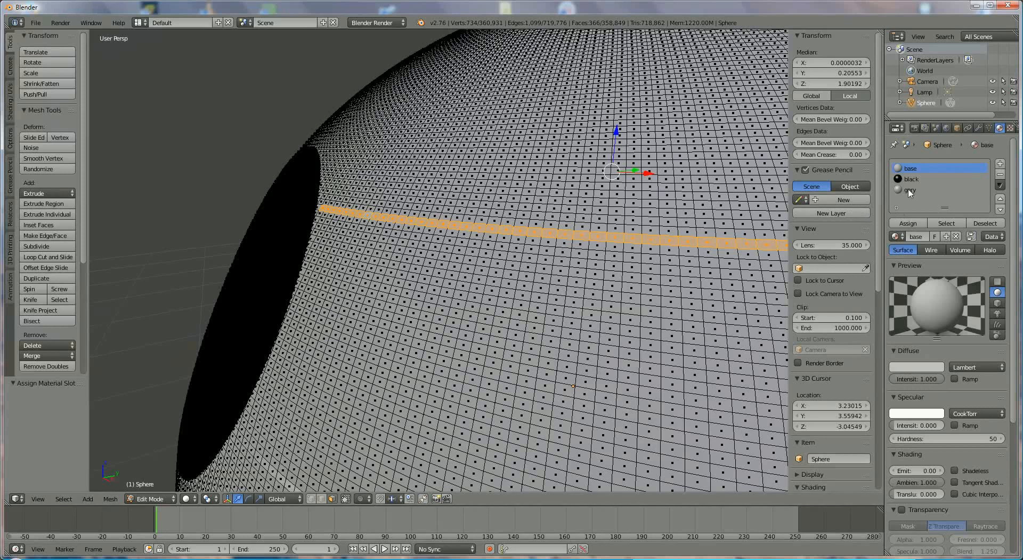
{"action": "left_click", "coordinate": [911, 191]}
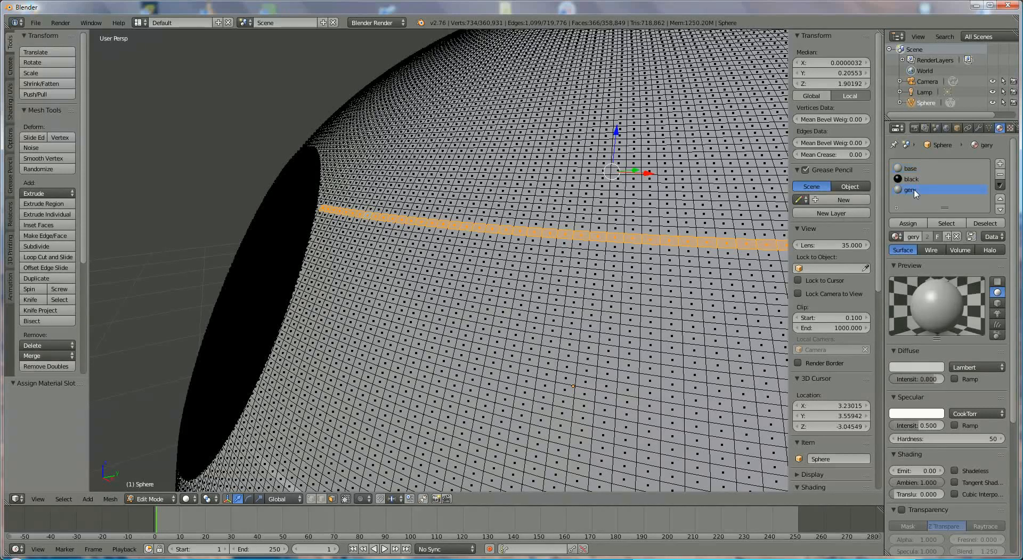
{"action": "left_click", "coordinate": [912, 224]}
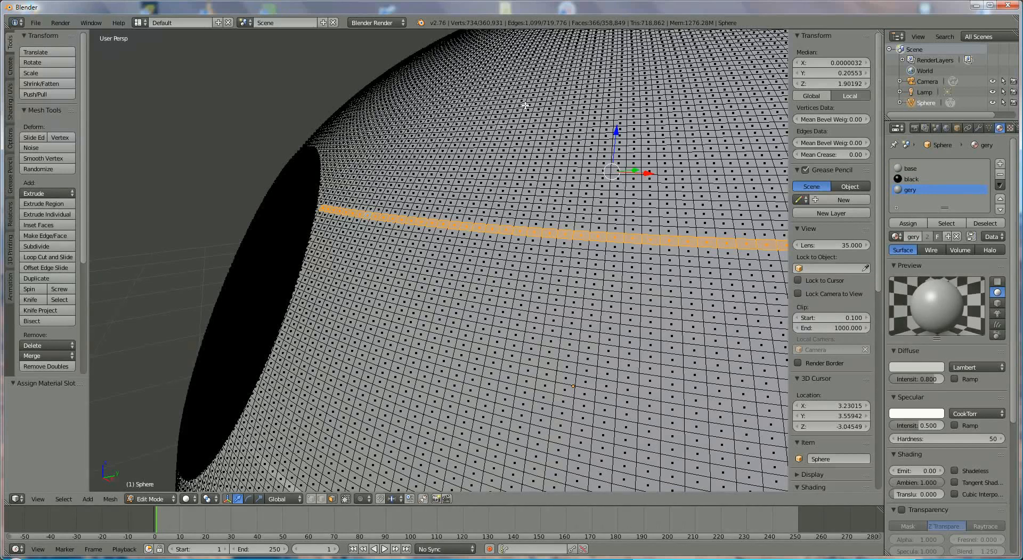
Select the full horizontal face loop above the crater at about Z 2.45 and assign the gery material to it
{"action": "middle_click_drag", "start_coordinate": [523, 99], "coordinate": [498, 194], "text": "shift"}
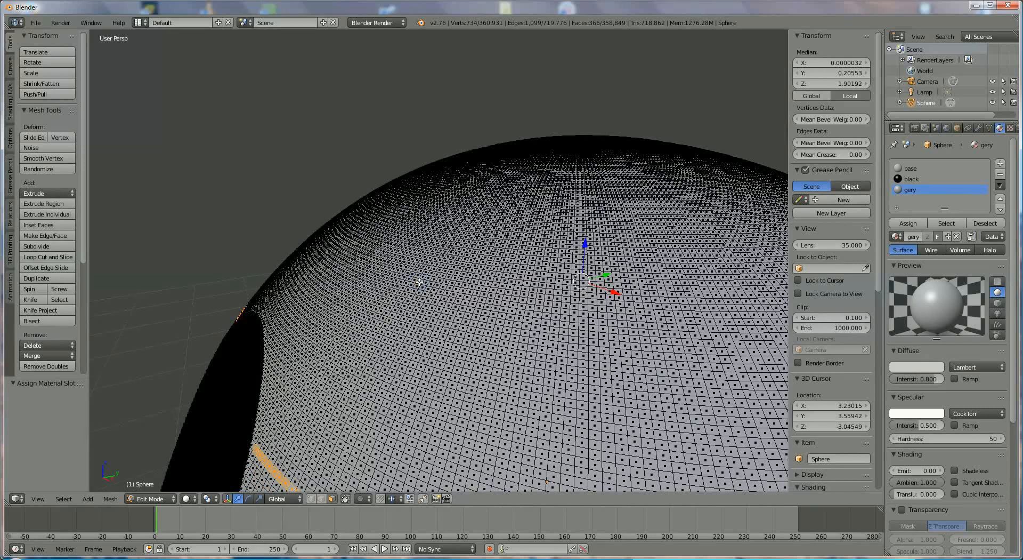
{"action": "right_click", "coordinate": [419, 282]}
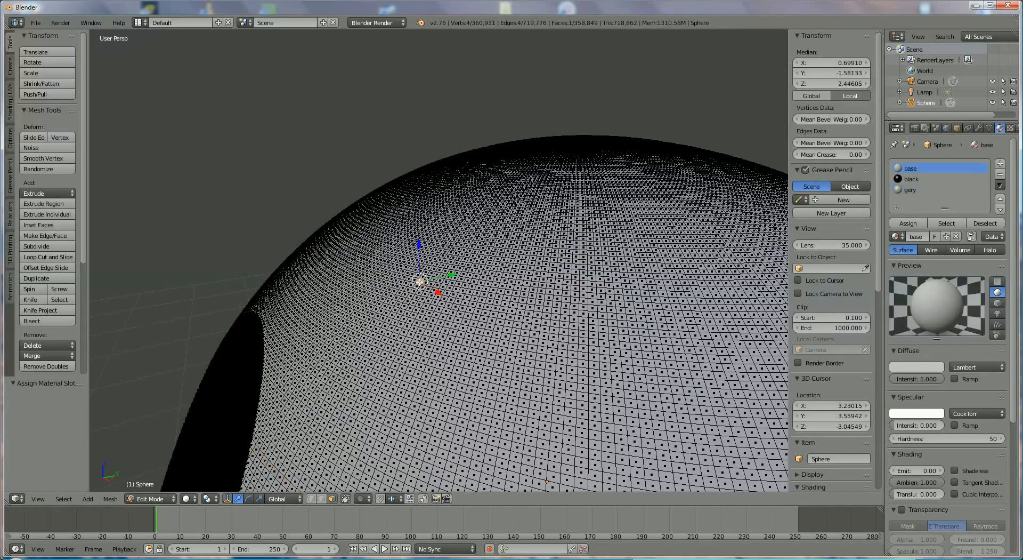
{"action": "right_click", "coordinate": [459, 289], "text": "alt"}
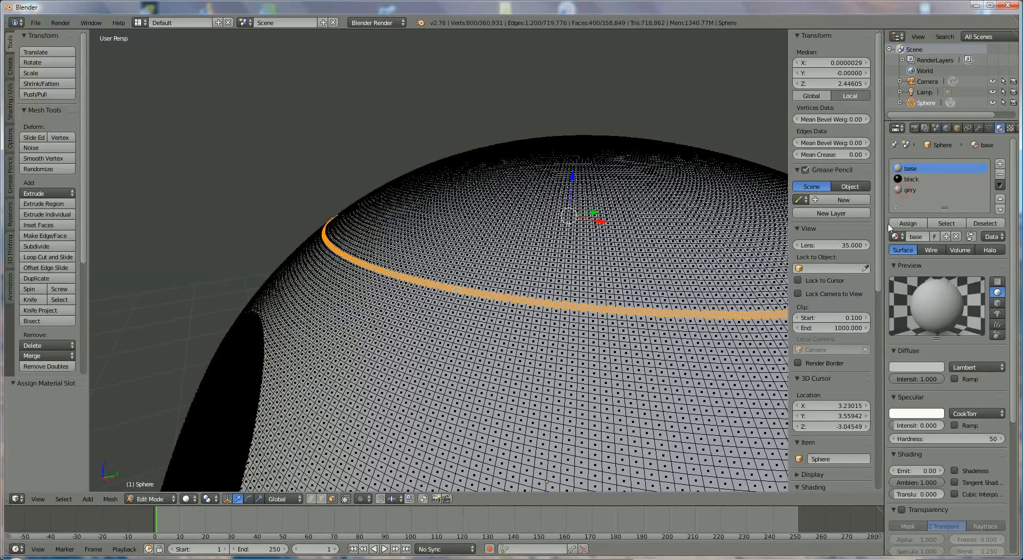
{"action": "left_click", "coordinate": [909, 190]}
{"action": "left_click", "coordinate": [909, 224]}
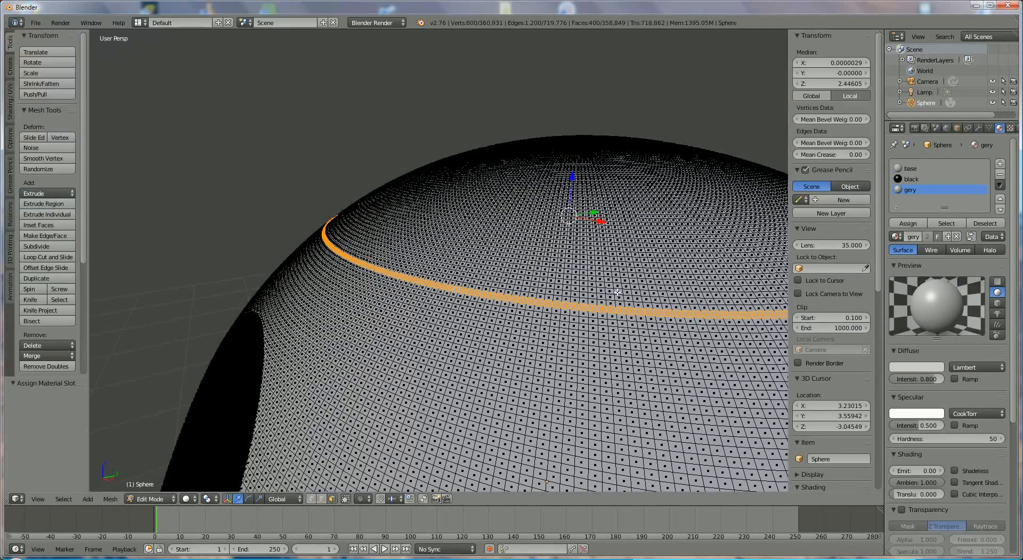
Select the full horizontal face loop below the crater at about Z -0.15 and assign the gery material to it
{"action": "middle_click_drag", "start_coordinate": [574, 286], "coordinate": [574, 286]}
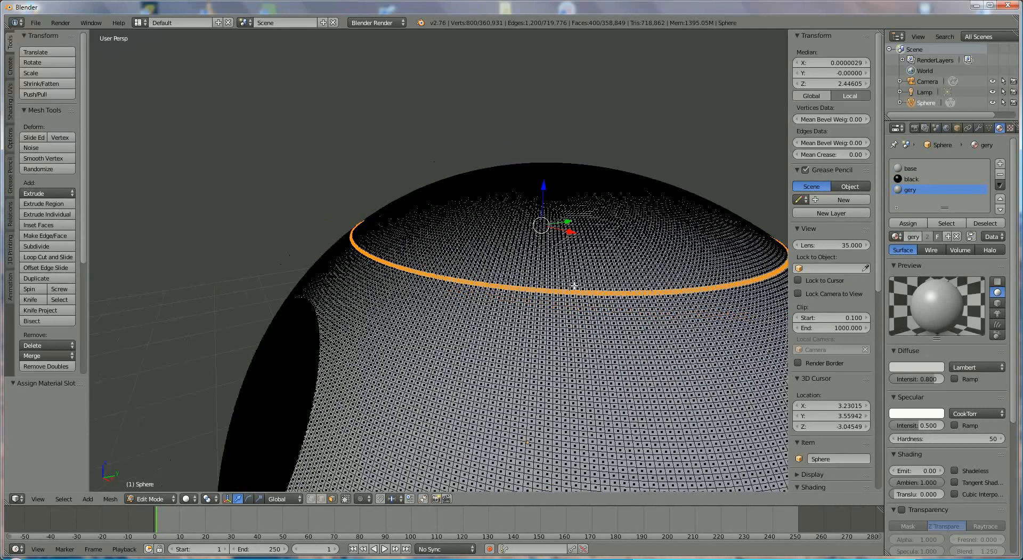
{"action": "scroll", "coordinate": [559, 272], "scroll_direction": "down", "scroll_amount": 2}
{"action": "scroll", "coordinate": [551, 317], "scroll_direction": "down", "scroll_amount": 1}
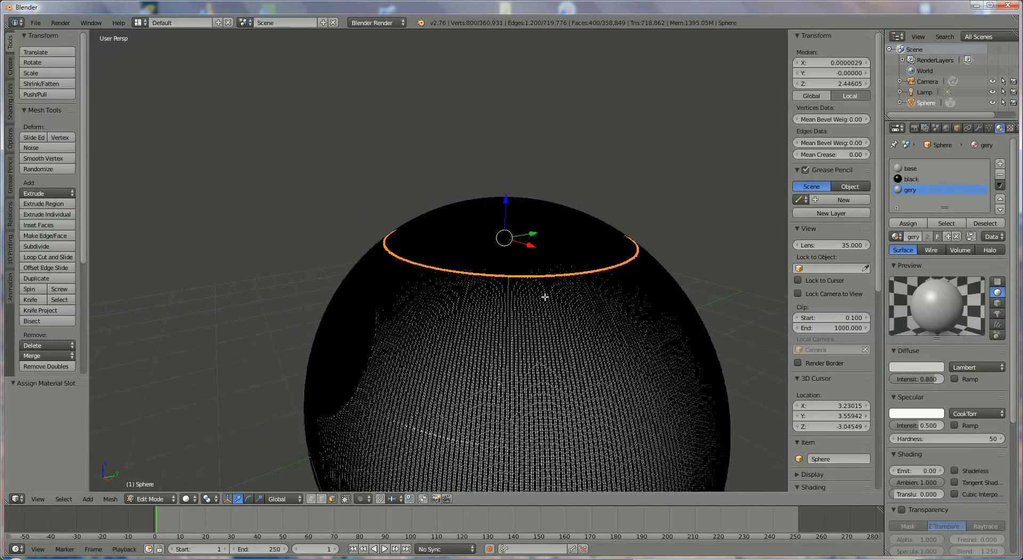
{"action": "middle_click_drag", "start_coordinate": [556, 176], "coordinate": [556, 181]}
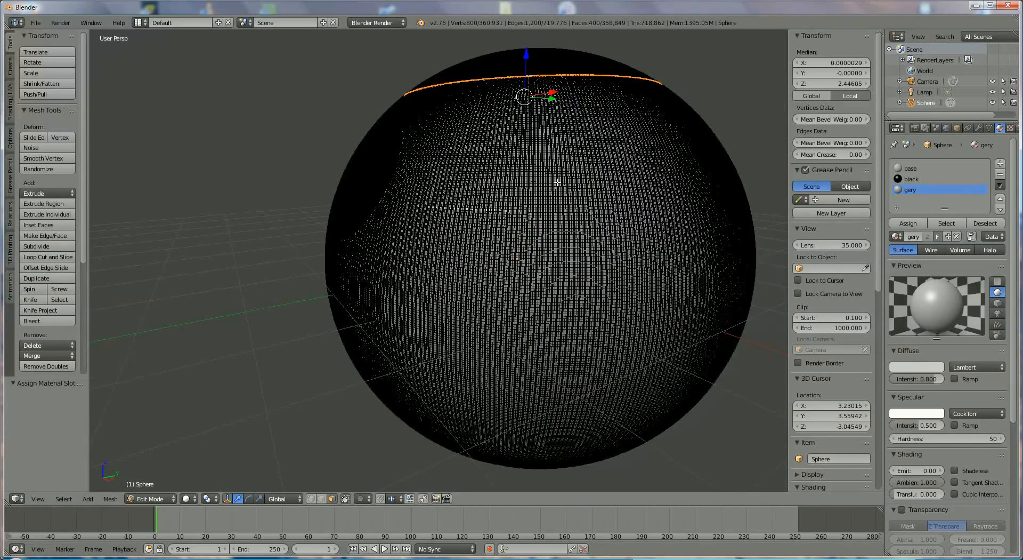
{"action": "scroll", "coordinate": [543, 262], "scroll_direction": "up", "scroll_amount": 2}
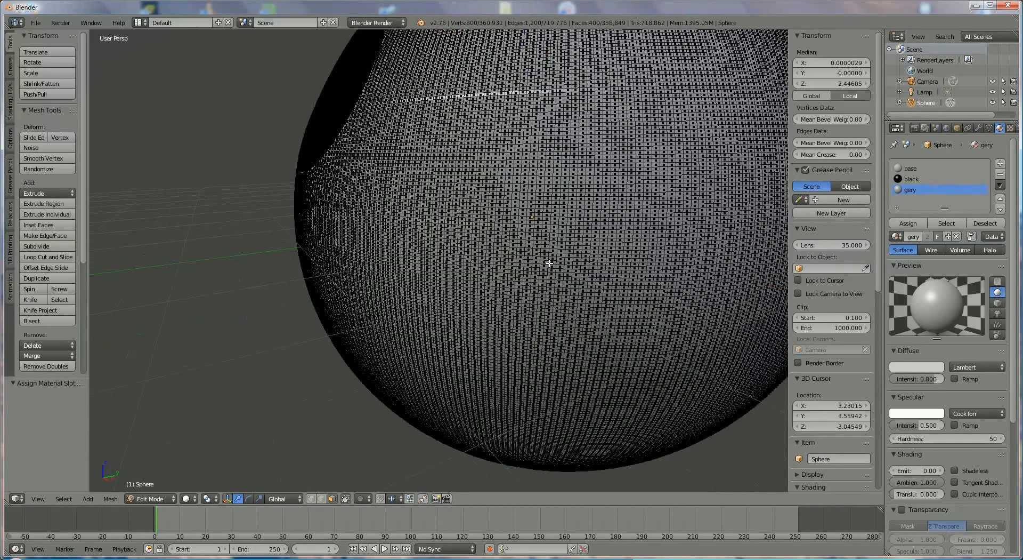
{"action": "scroll", "coordinate": [474, 252], "scroll_direction": "up", "scroll_amount": 2}
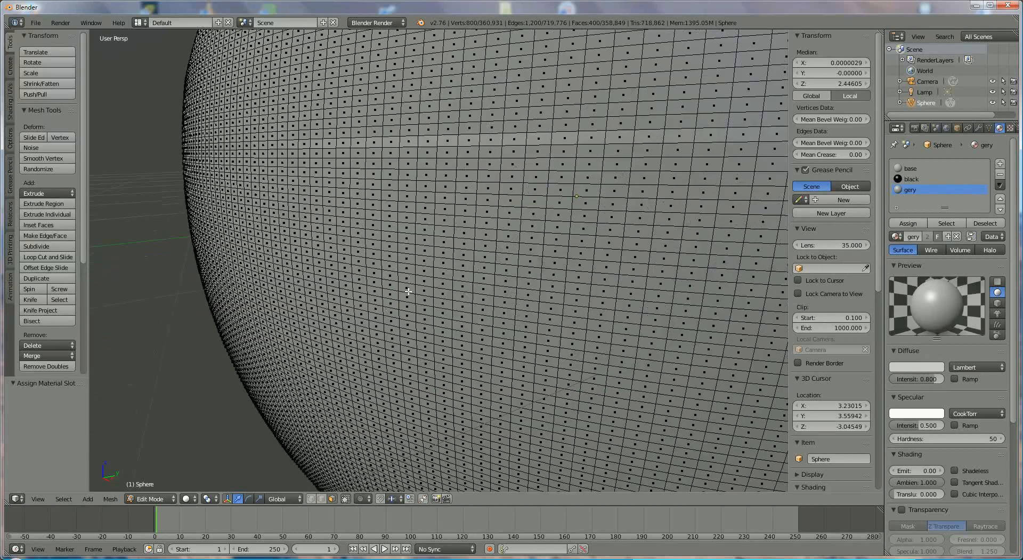
{"action": "scroll", "coordinate": [365, 389], "scroll_direction": "down", "scroll_amount": 2}
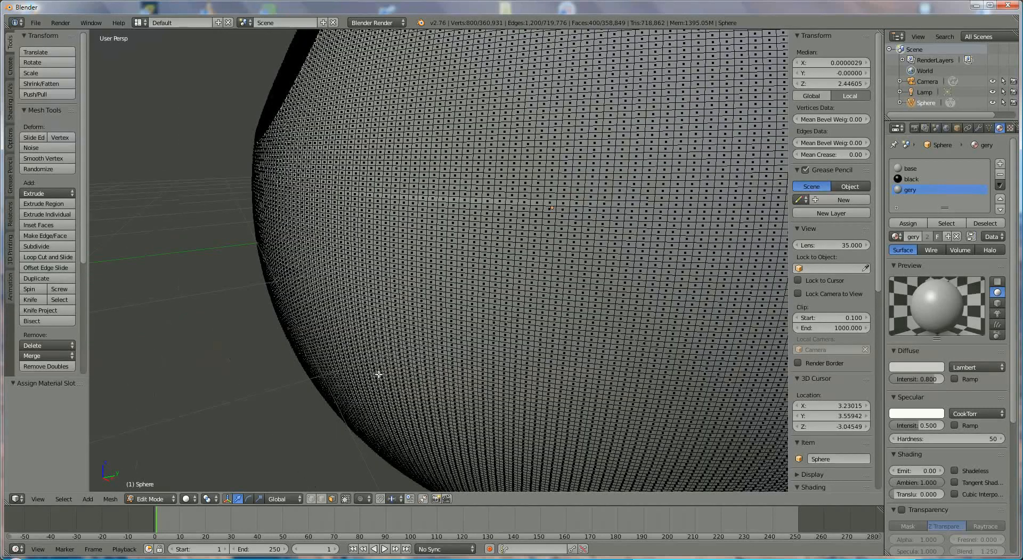
{"action": "scroll", "coordinate": [441, 369], "scroll_direction": "up", "scroll_amount": 2}
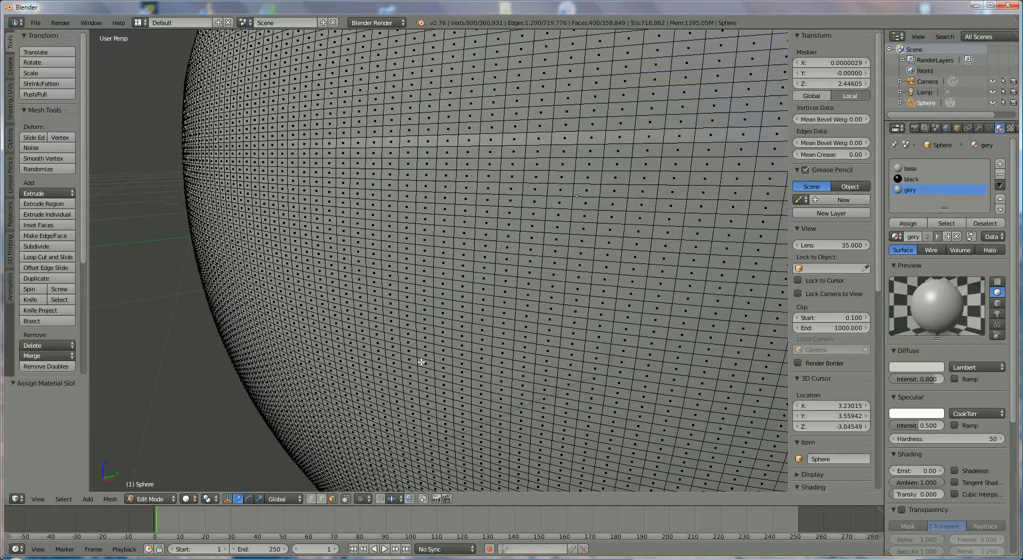
{"action": "scroll", "coordinate": [381, 375], "scroll_direction": "up", "scroll_amount": 2}
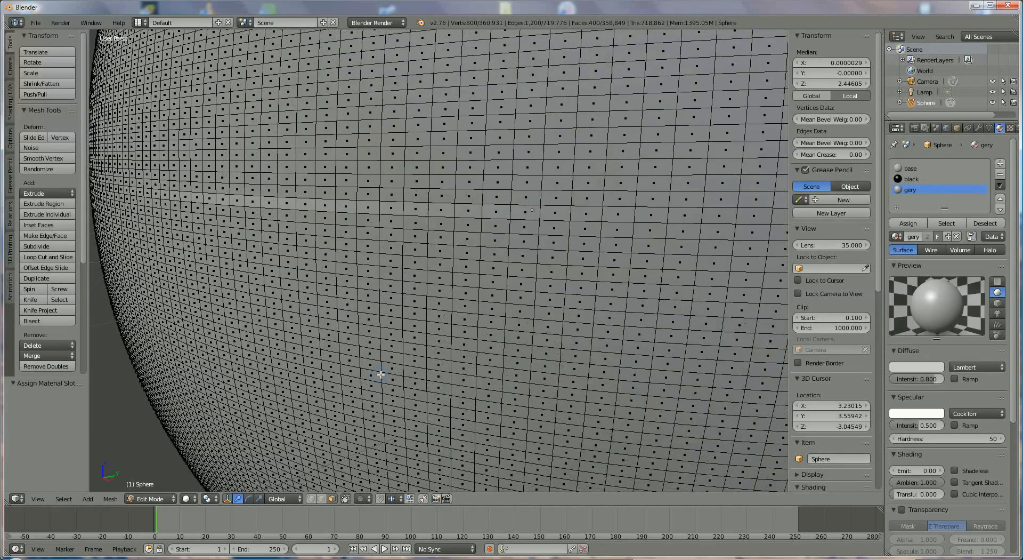
{"action": "right_click", "coordinate": [338, 370]}
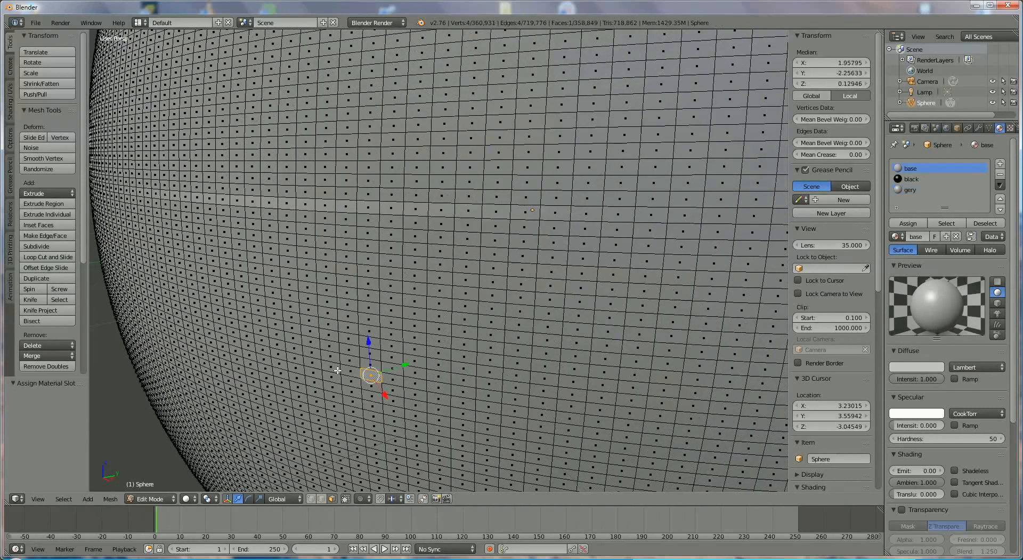
{"action": "scroll", "coordinate": [338, 370], "scroll_direction": "down", "scroll_amount": 1}
{"action": "scroll", "coordinate": [378, 352], "scroll_direction": "down", "scroll_amount": 1}
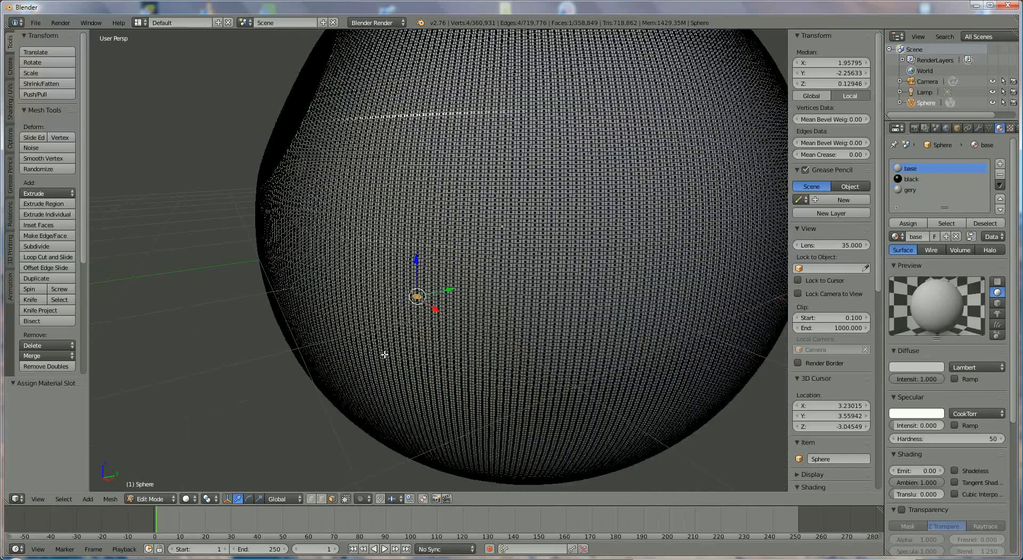
{"action": "scroll", "coordinate": [381, 362], "scroll_direction": "up", "scroll_amount": 2}
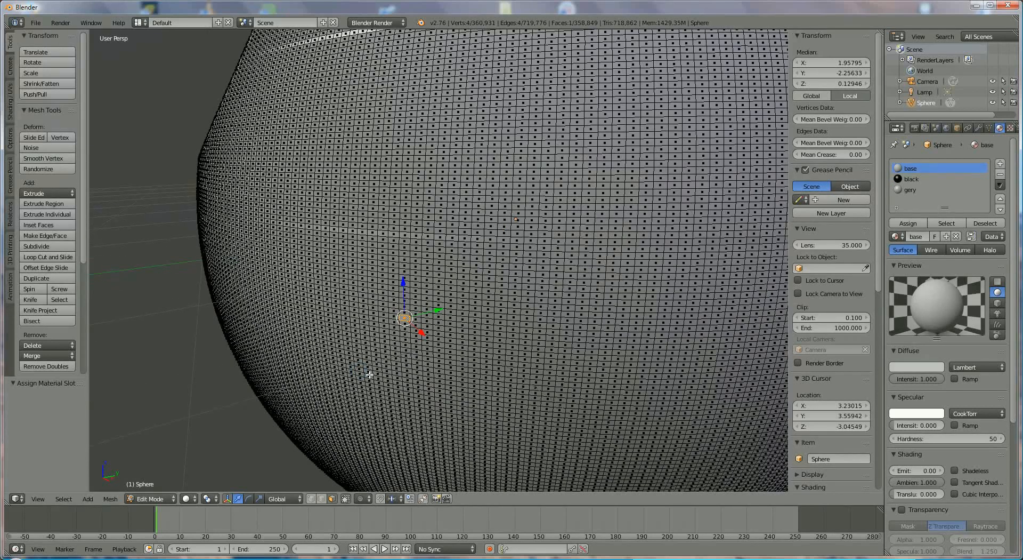
{"action": "right_click", "coordinate": [371, 374]}
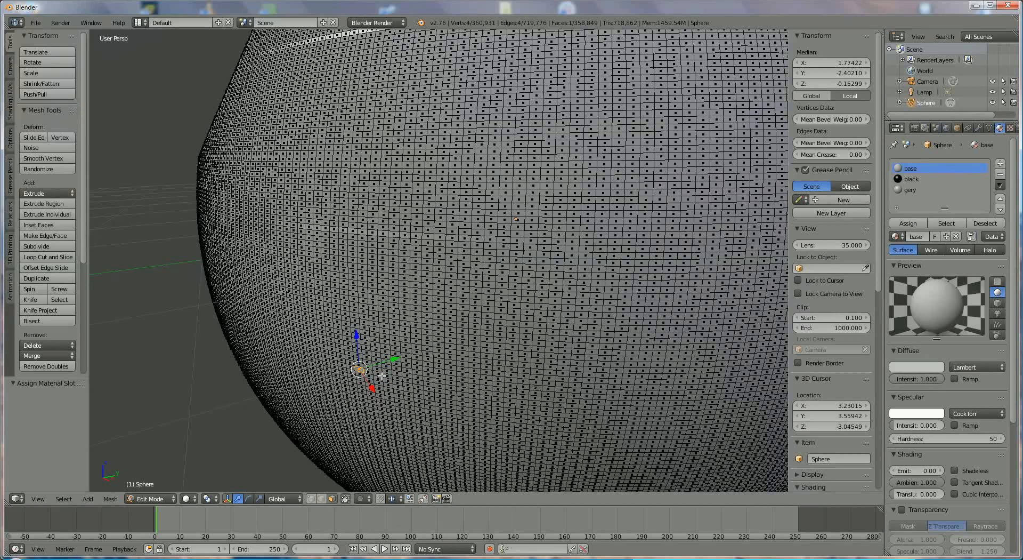
{"action": "right_click", "coordinate": [383, 375], "text": "alt"}
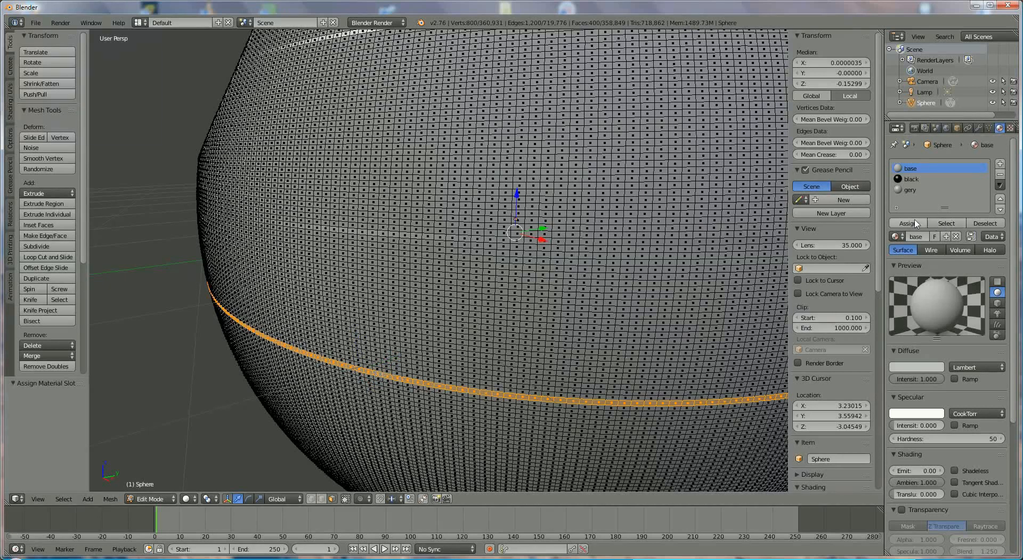
{"action": "left_click", "coordinate": [906, 190]}
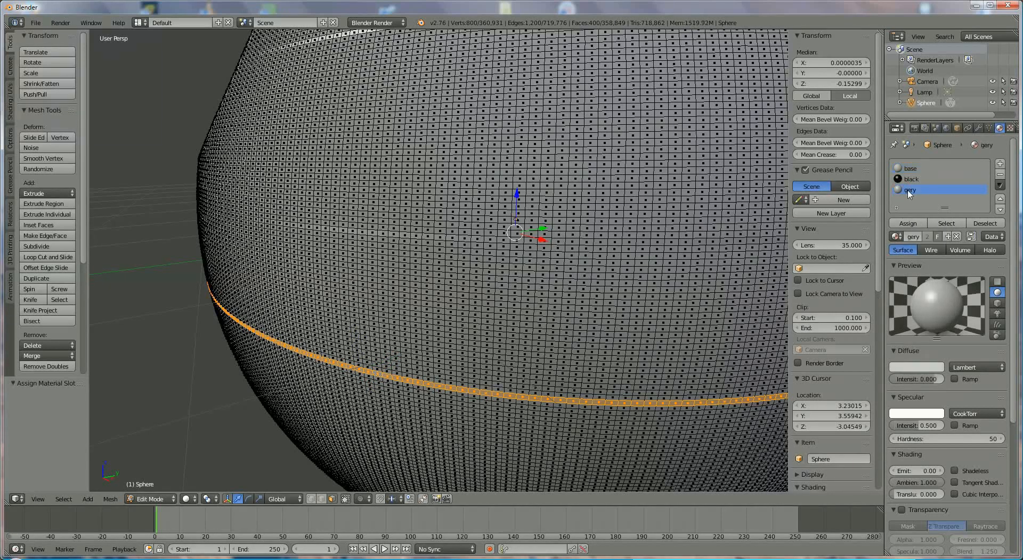
{"action": "left_click", "coordinate": [908, 223]}
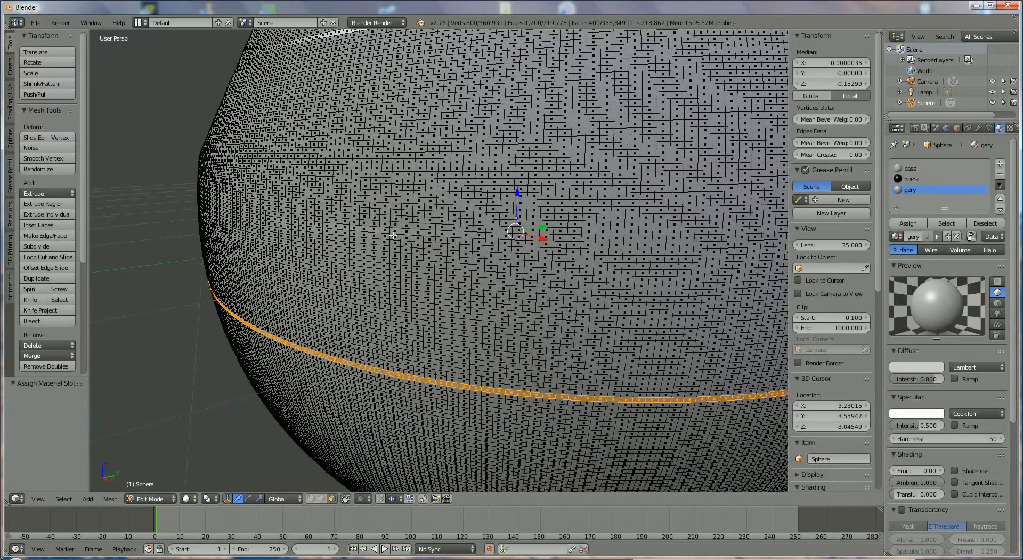
Select the horizontal face loop on the sphere's lower half at about Z -0.94 and assign the gery material to it
{"action": "middle_click_drag", "start_coordinate": [393, 235], "coordinate": [366, 166]}
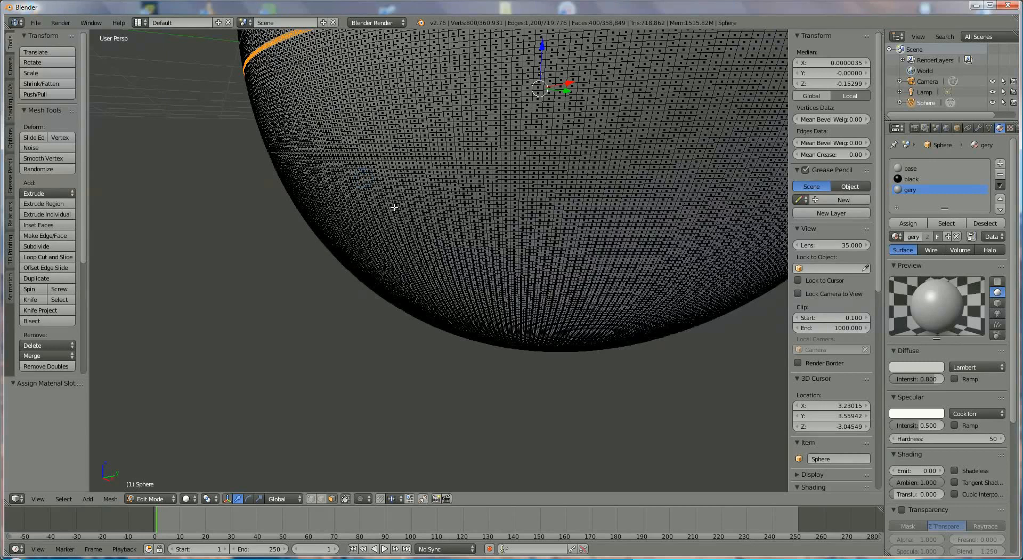
{"action": "right_click", "coordinate": [416, 212]}
{"action": "scroll", "coordinate": [390, 204], "scroll_direction": "up", "scroll_amount": 2}
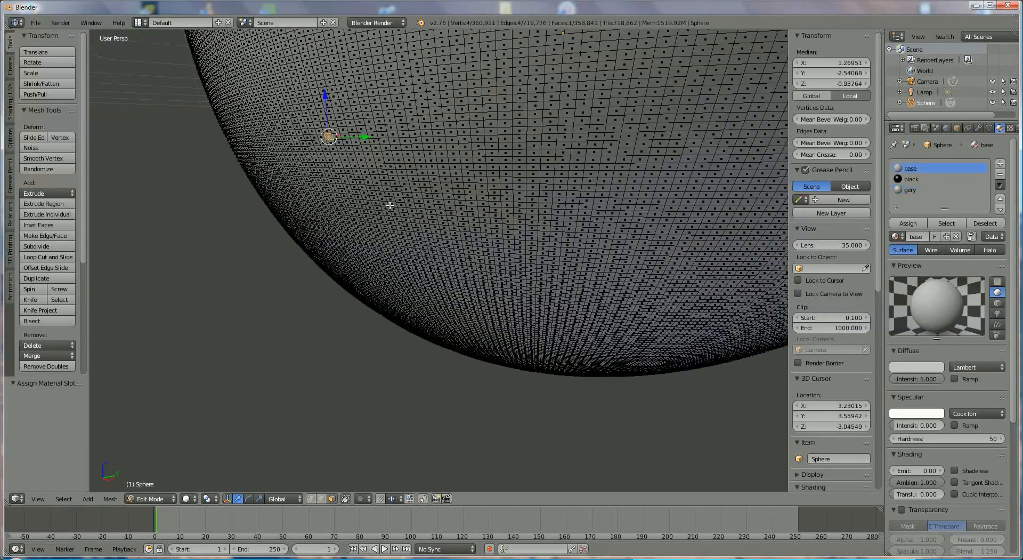
{"action": "scroll", "coordinate": [363, 131], "scroll_direction": "up", "scroll_amount": 2}
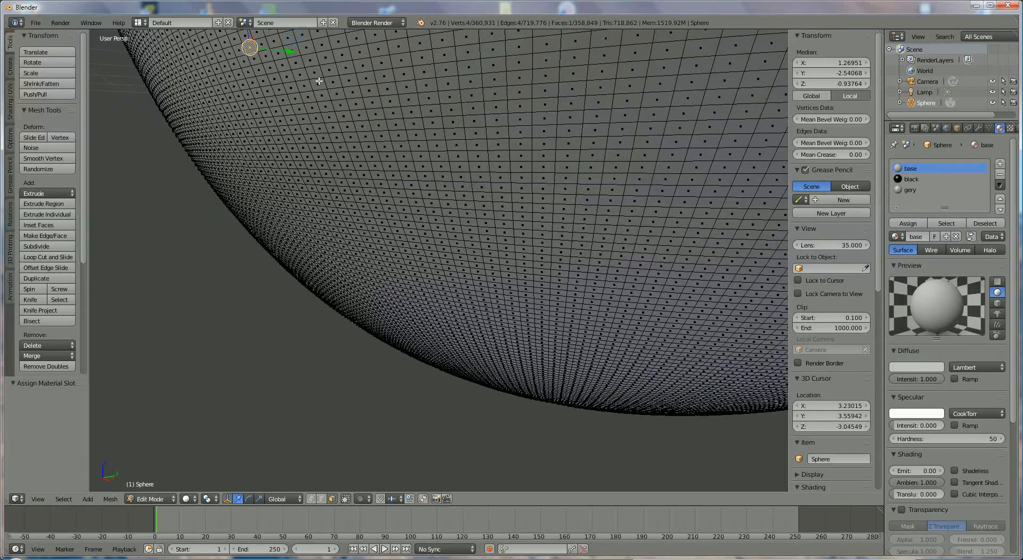
{"action": "right_click", "coordinate": [297, 35], "text": "alt"}
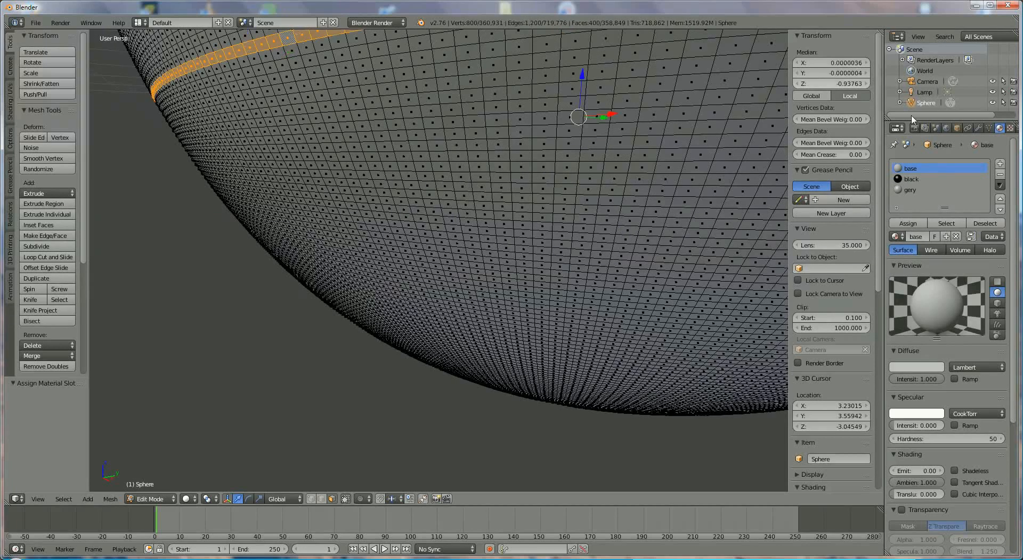
{"action": "left_click", "coordinate": [909, 190]}
{"action": "left_click", "coordinate": [908, 223]}
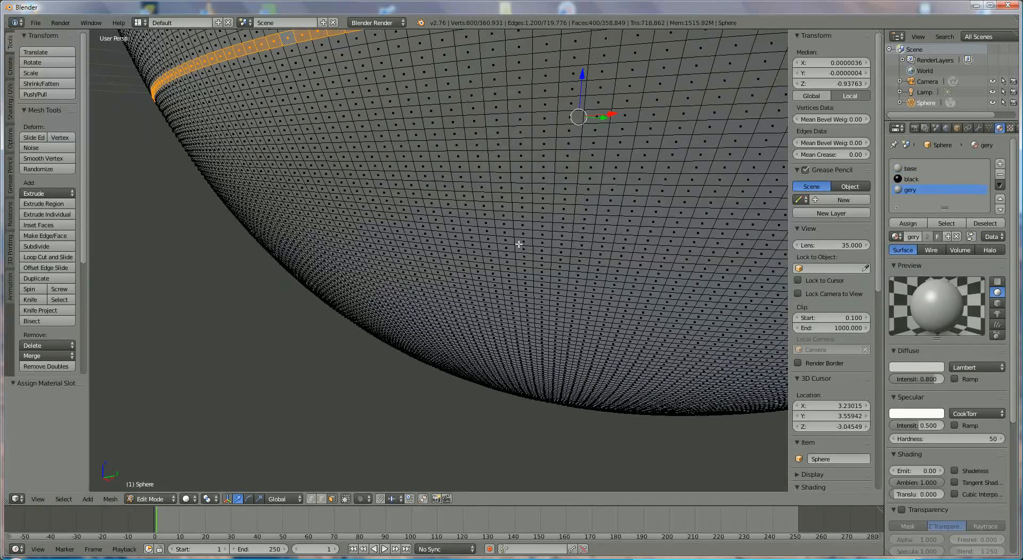
Select single faces scattered all over the sphere outside the crater and assign the black material to them
{"action": "key", "text": "KP_8"}
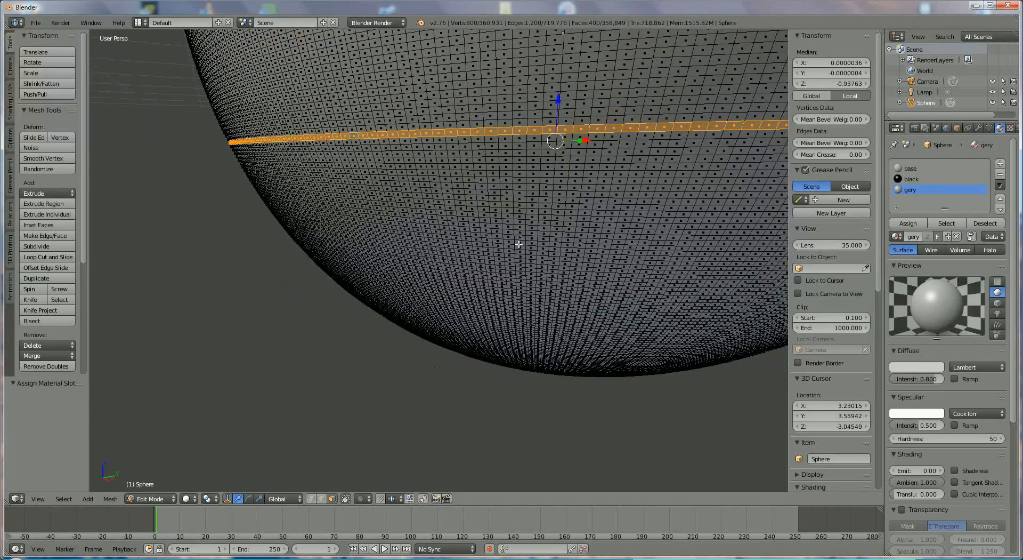
{"action": "key", "text": "KP_8"}
{"action": "key", "text": "KP_8"}
{"action": "key", "text": "KP_8"}
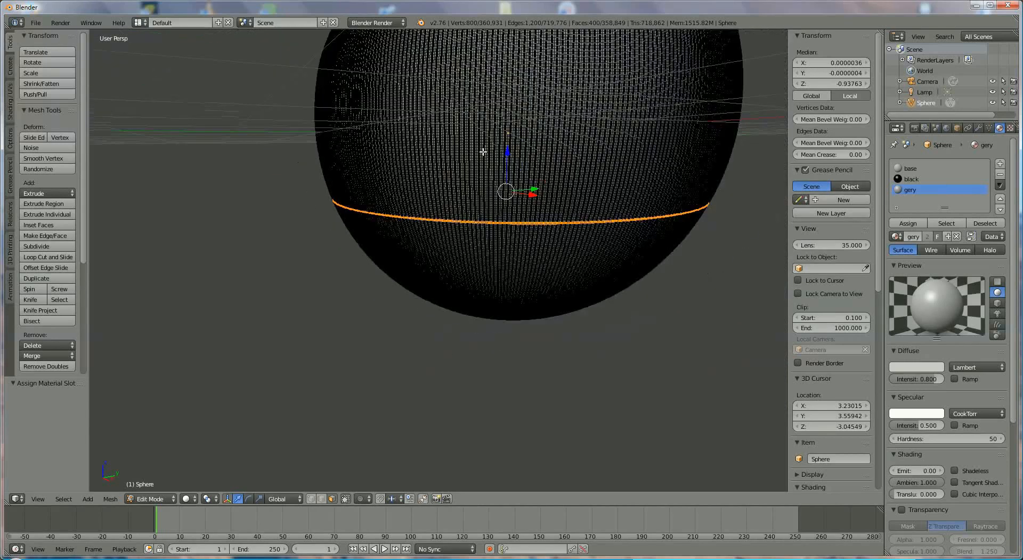
{"action": "key", "text": "KP_8"}
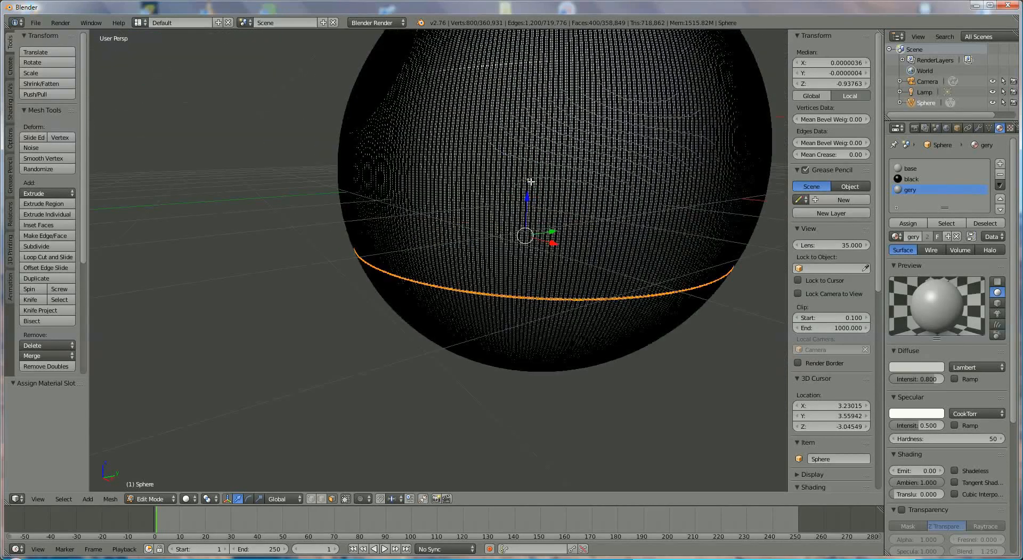
{"action": "key", "text": "KP_4"}
{"action": "key", "text": "KP_4"}
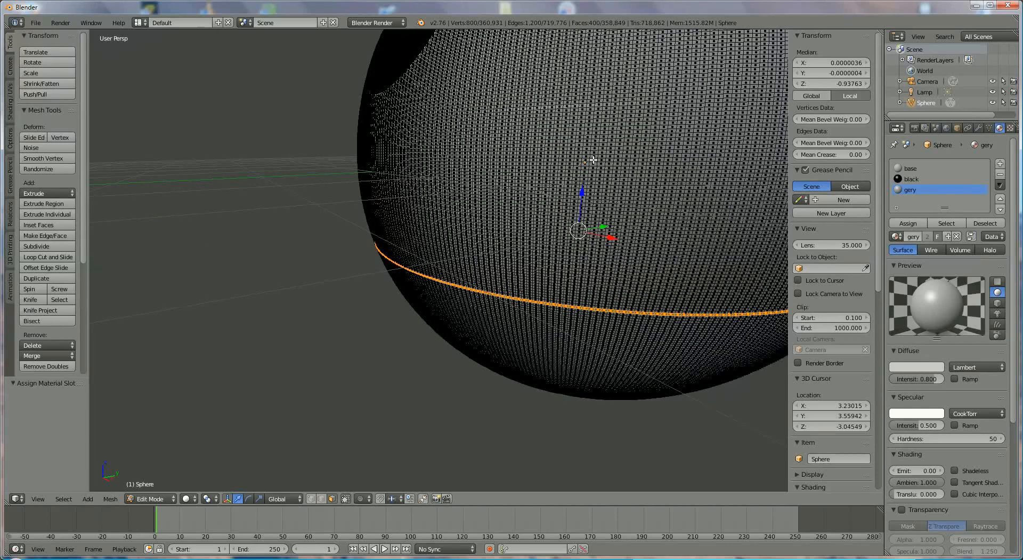
{"action": "key", "text": "KP_4"}
{"action": "key", "text": "KP_4"}
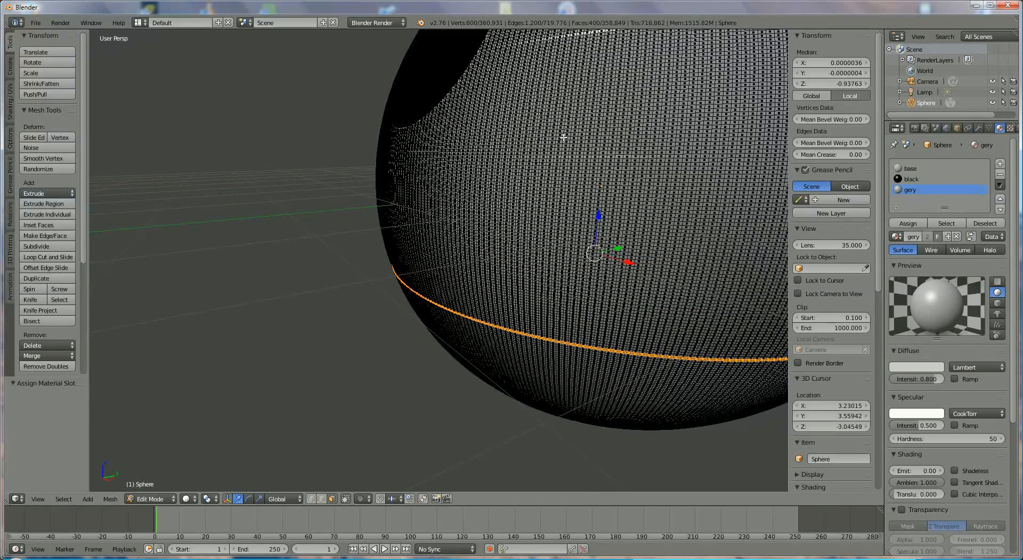
{"action": "key", "text": "KP_4"}
{"action": "middle_click_drag", "start_coordinate": [527, 164], "coordinate": [512, 177], "text": "shift"}
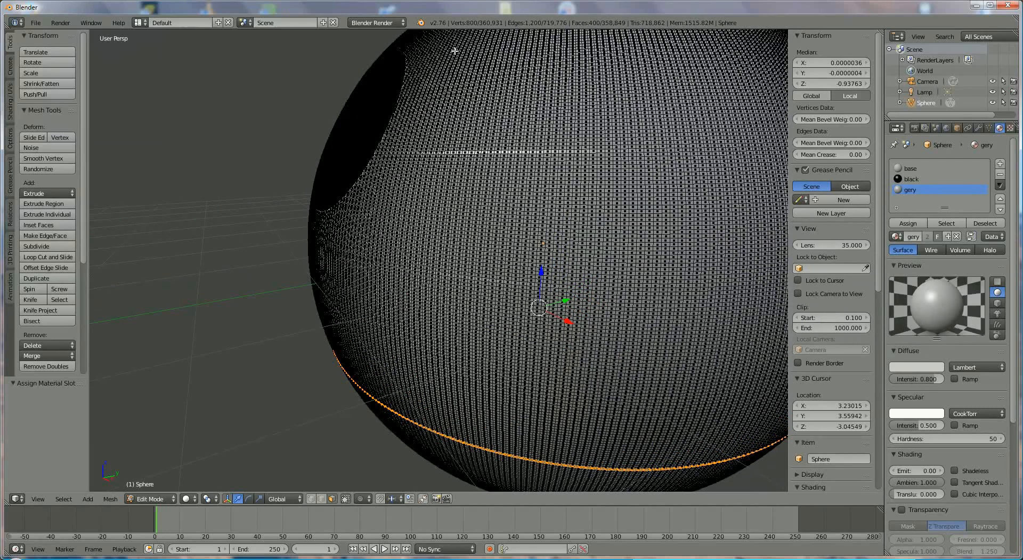
{"action": "right_click", "coordinate": [403, 184]}
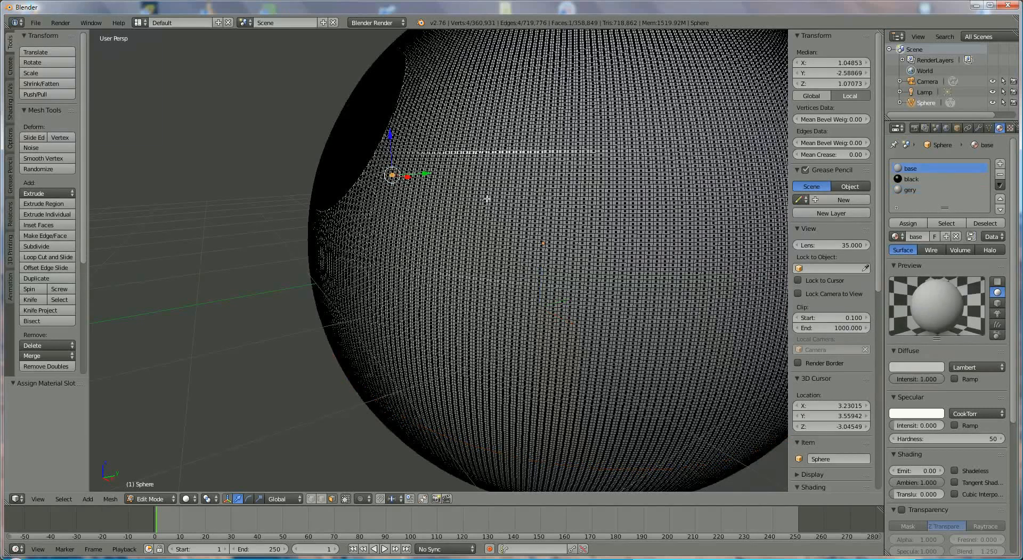
{"action": "right_click", "coordinate": [454, 243], "text": "shift"}
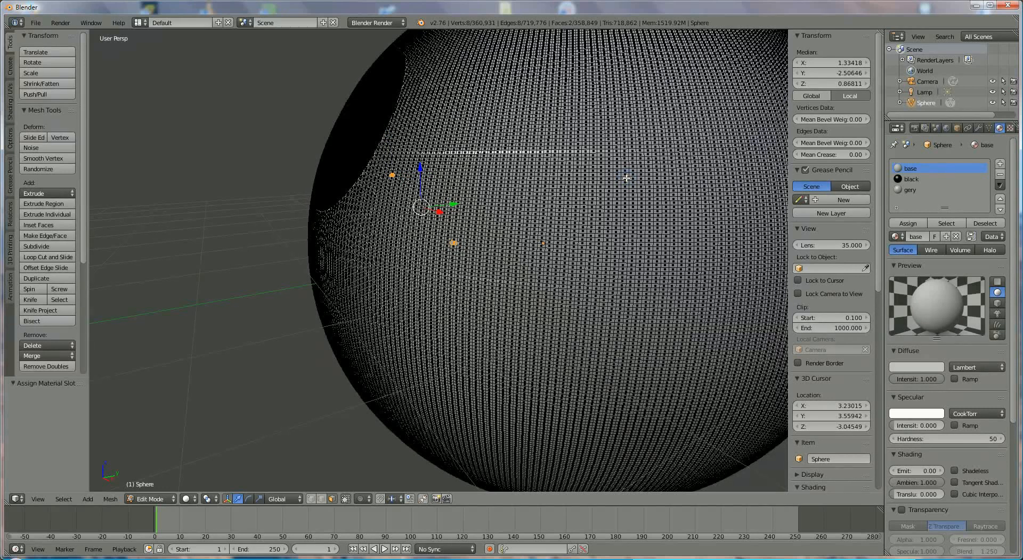
{"action": "right_click", "coordinate": [627, 178], "text": "shift"}
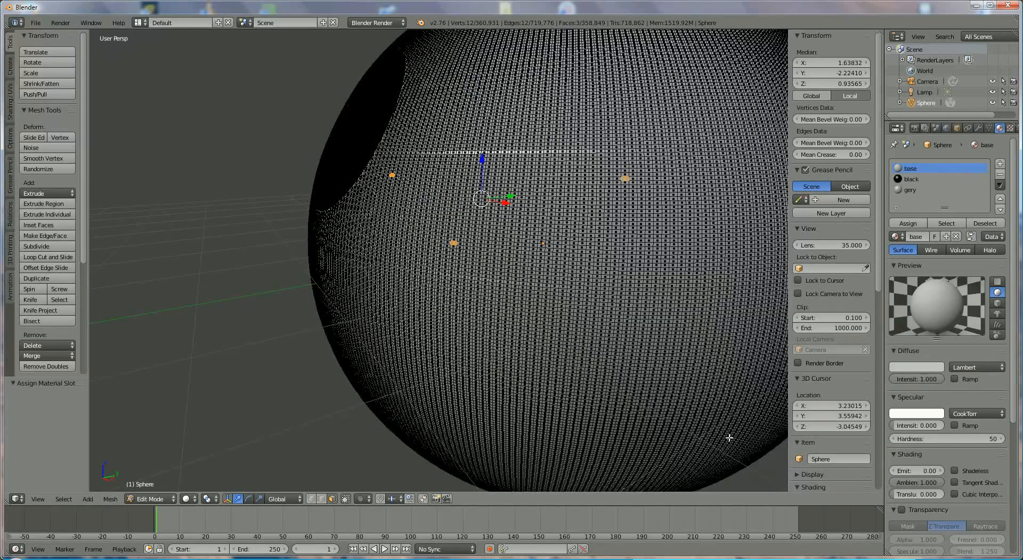
{"action": "key", "text": "ctrl+z"}
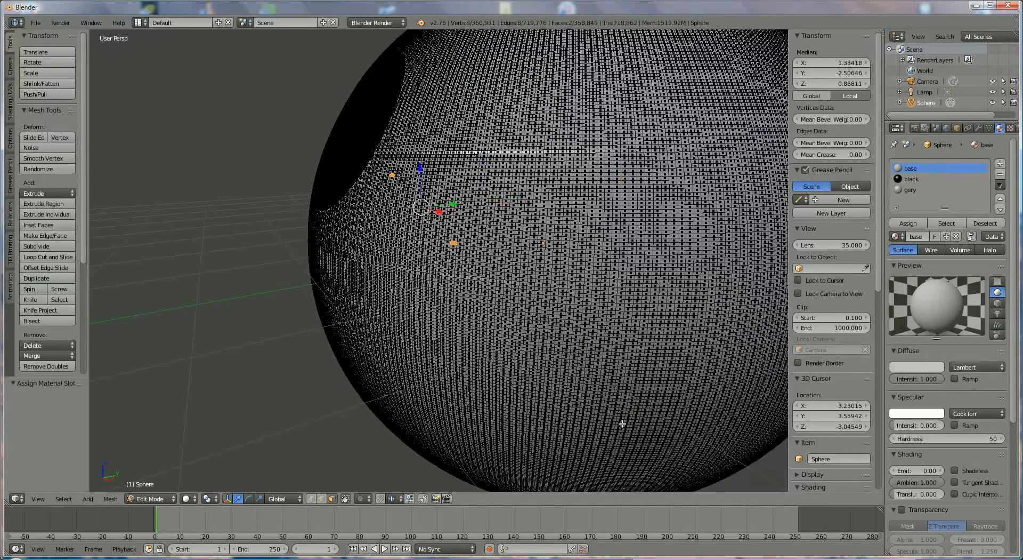
{"action": "right_click", "coordinate": [601, 315], "text": "shift"}
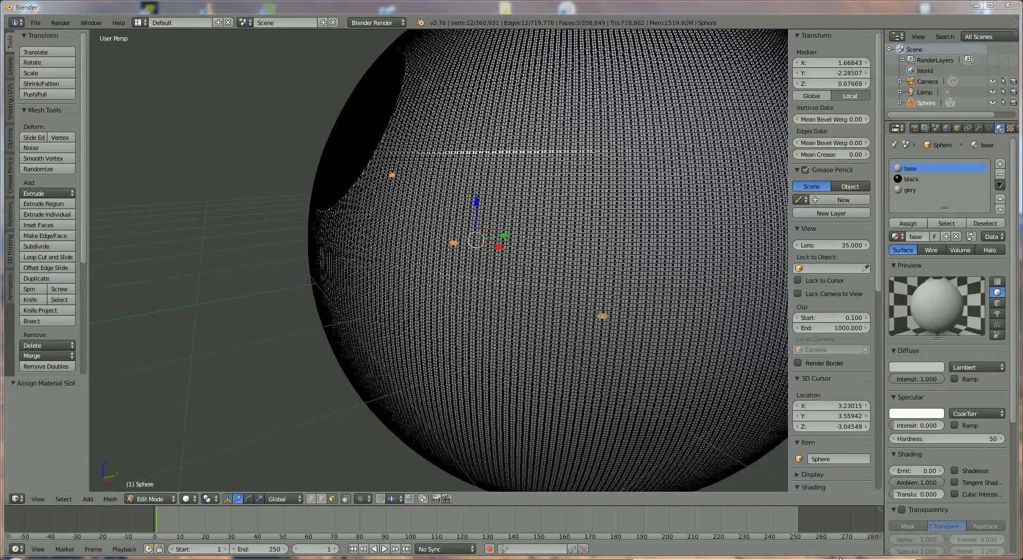
{"action": "scroll", "coordinate": [618, 242], "scroll_direction": "down", "scroll_amount": 5}
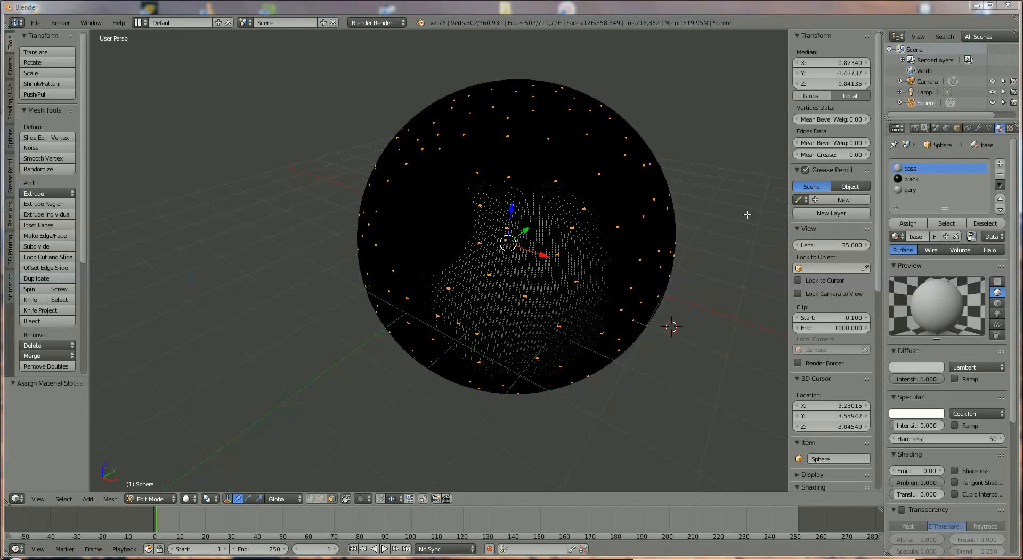
{"action": "left_click", "coordinate": [908, 179]}
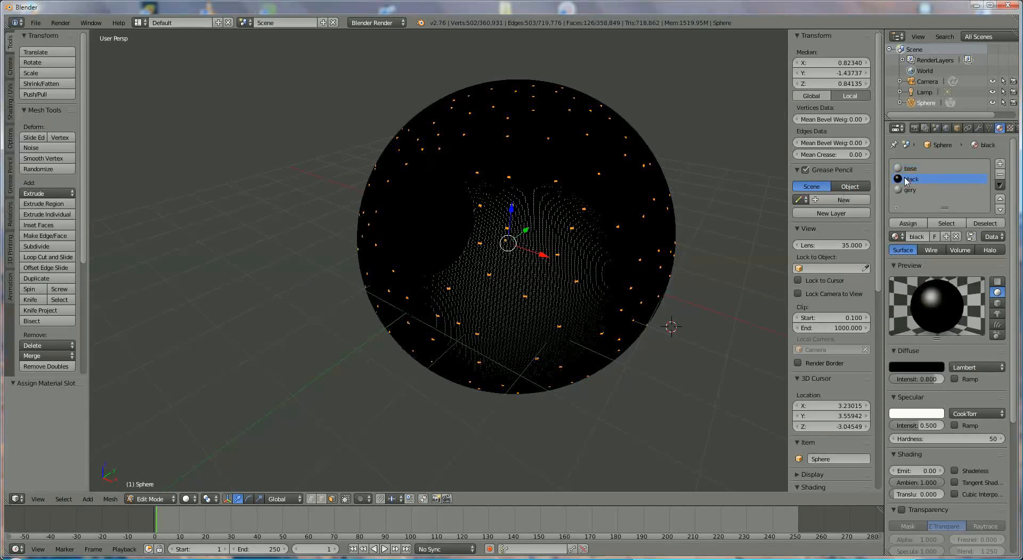
{"action": "left_click", "coordinate": [908, 224]}
Select a new set of single faces scattered all over the sphere outside the crater, separate from the black ones
{"action": "scroll", "coordinate": [599, 250], "scroll_direction": "up", "scroll_amount": 3}
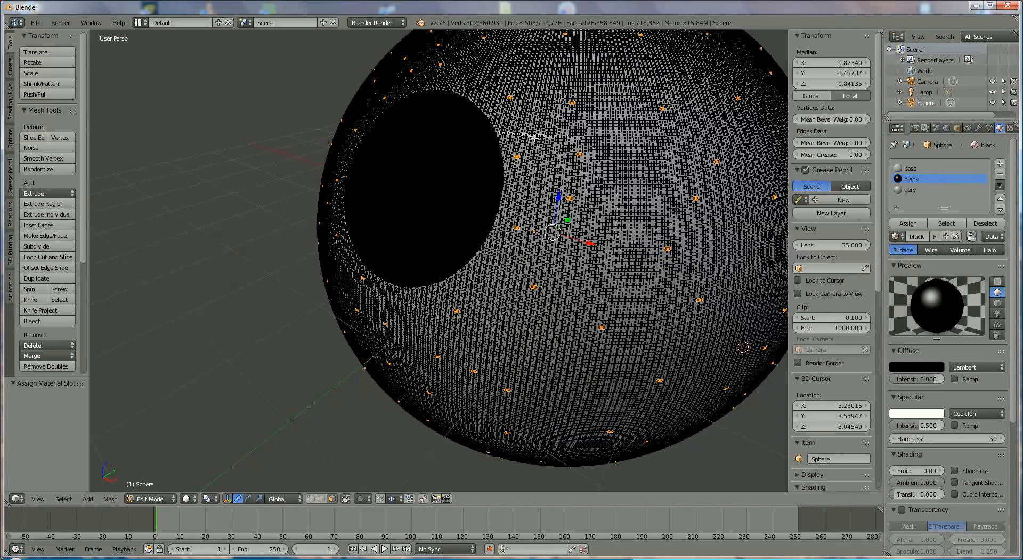
{"action": "right_click", "coordinate": [536, 175]}
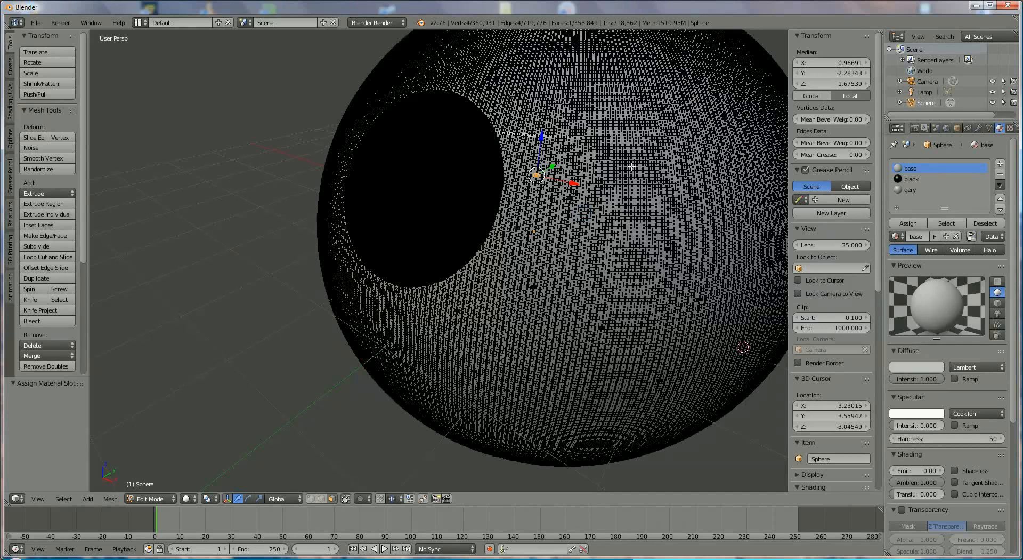
{"action": "right_click", "coordinate": [628, 186], "text": "shift"}
{"action": "right_click", "coordinate": [609, 103], "text": "shift"}
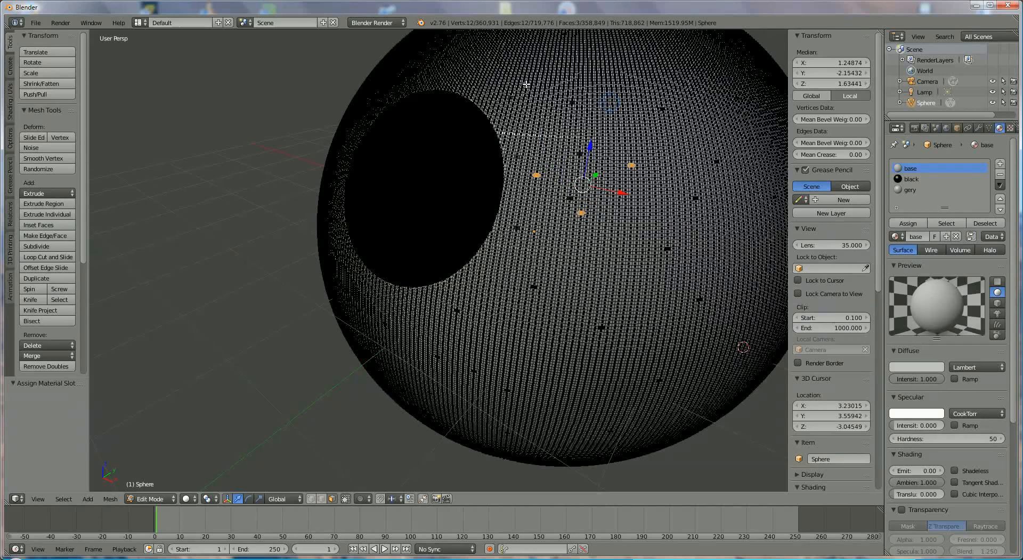
{"action": "right_click", "coordinate": [607, 103], "text": "shift"}
{"action": "right_click", "coordinate": [533, 81], "text": "shift"}
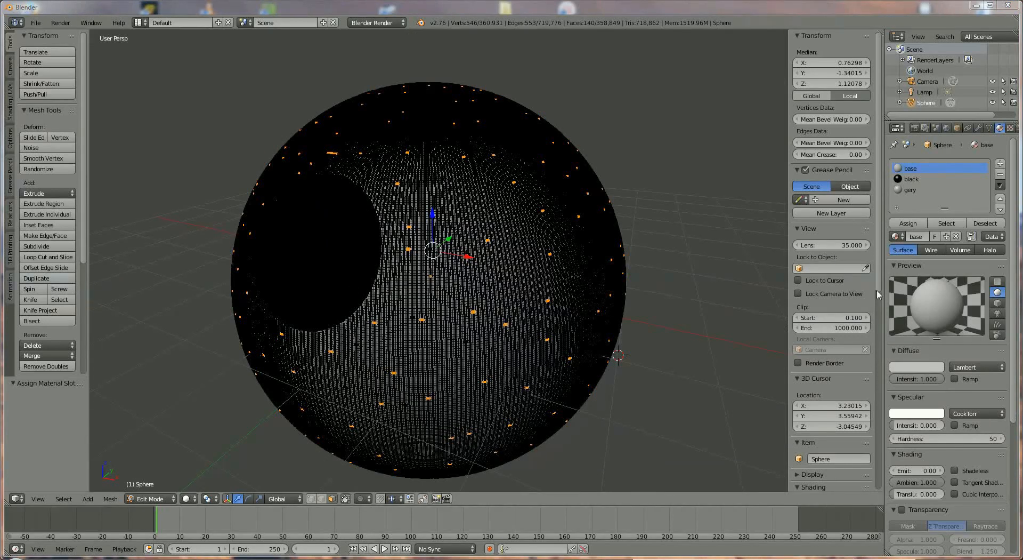
Add a fourth material slot to the sphere with a new material named green
{"action": "left_click", "coordinate": [1001, 166]}
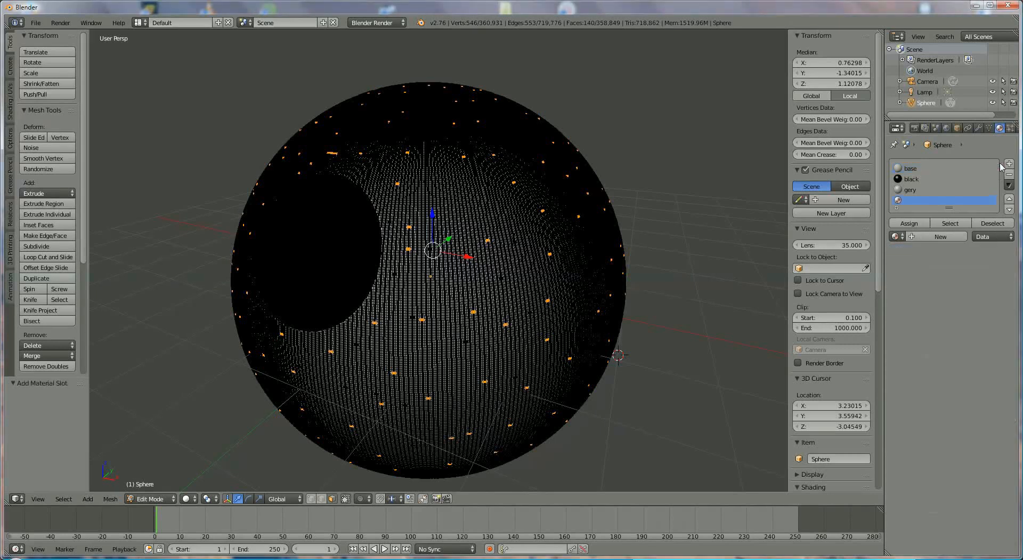
{"action": "left_click", "coordinate": [941, 237]}
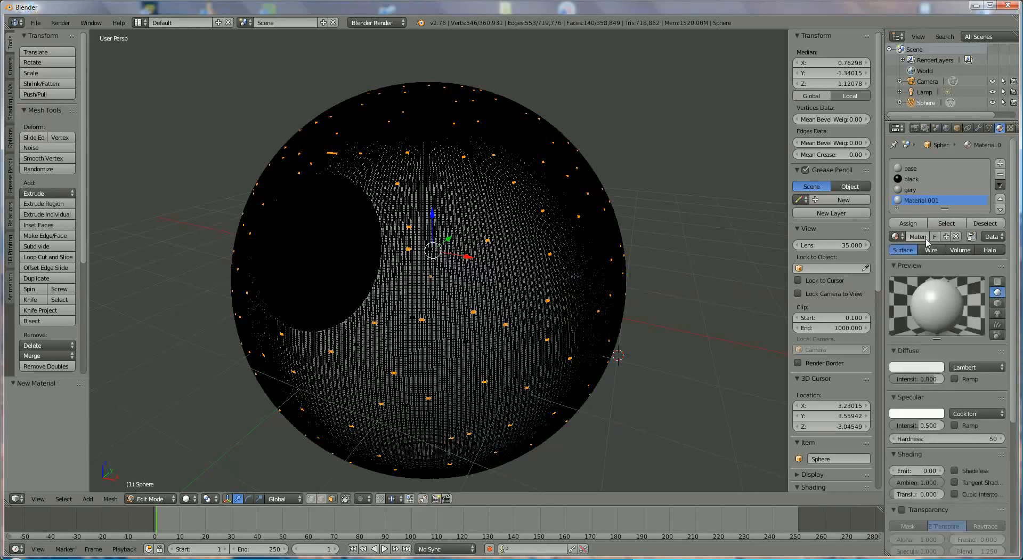
{"action": "left_click", "coordinate": [925, 237]}
{"action": "type", "text": "dree"}
{"action": "type", "text": "n"}
{"action": "key", "text": "Return"}
Give the green material the diffuse colour 08E72B, a diffuse intensity of 1.000 and an emit value of 2.00
{"action": "left_click", "coordinate": [934, 366]}
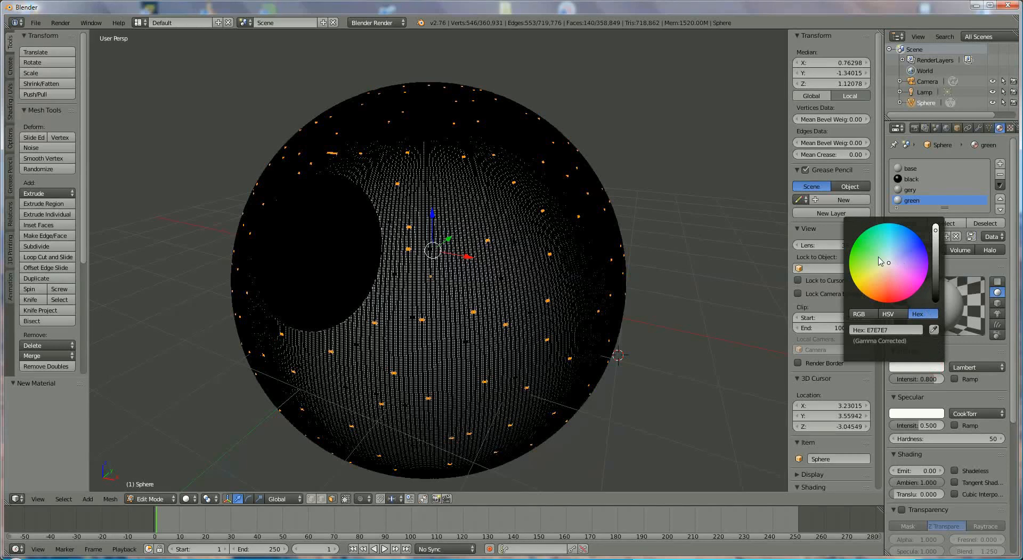
{"action": "left_click", "coordinate": [857, 246]}
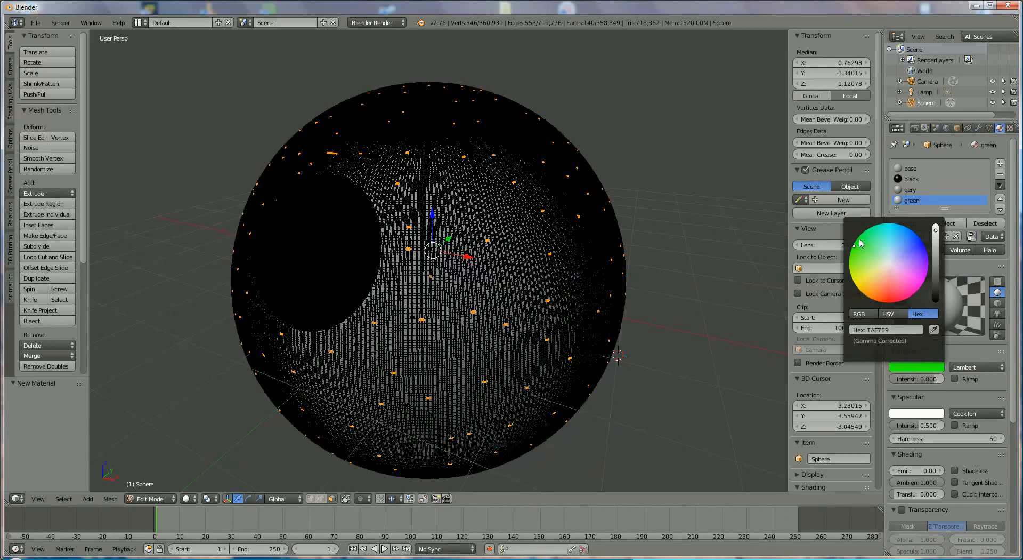
{"action": "left_click", "coordinate": [857, 241]}
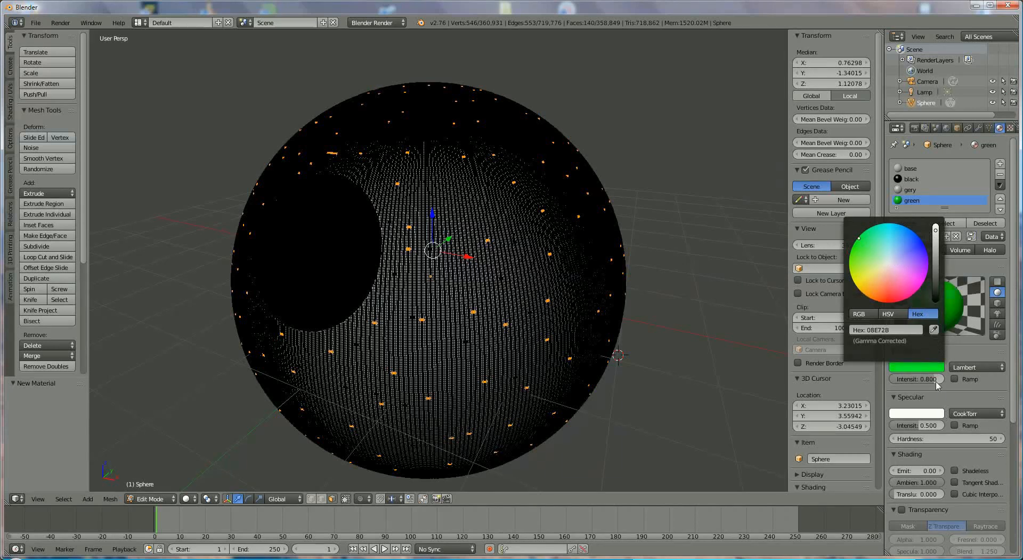
{"action": "left_click_drag", "start_coordinate": [942, 380], "coordinate": [1001, 389]}
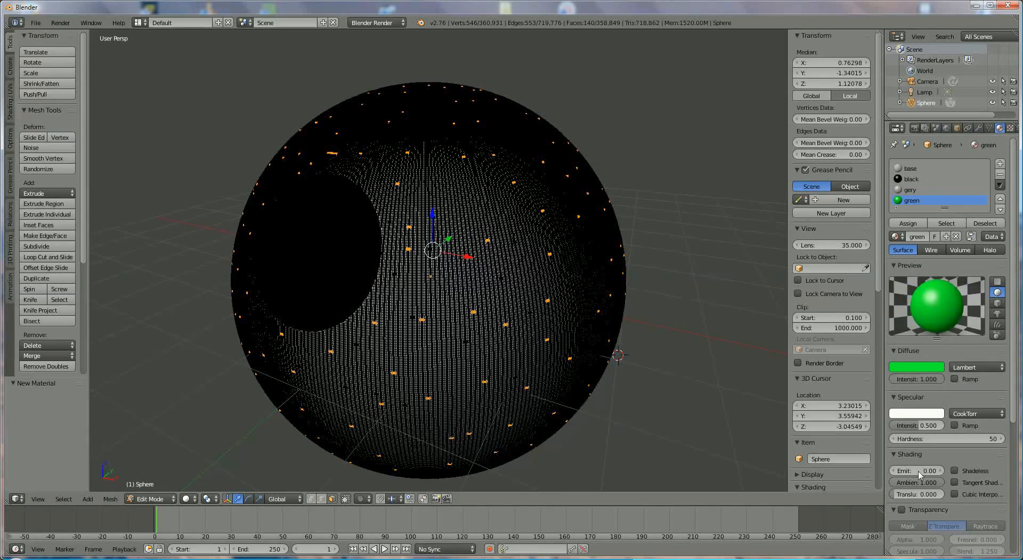
{"action": "left_click_drag", "start_coordinate": [899, 473], "coordinate": [906, 474]}
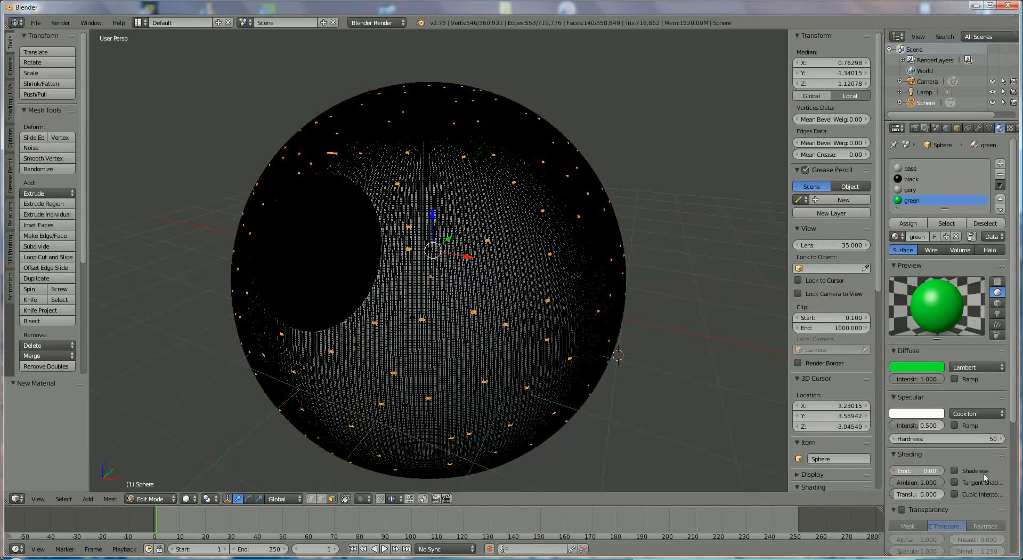
{"action": "left_click_drag", "start_coordinate": [41, 477], "coordinate": [134, 473]}
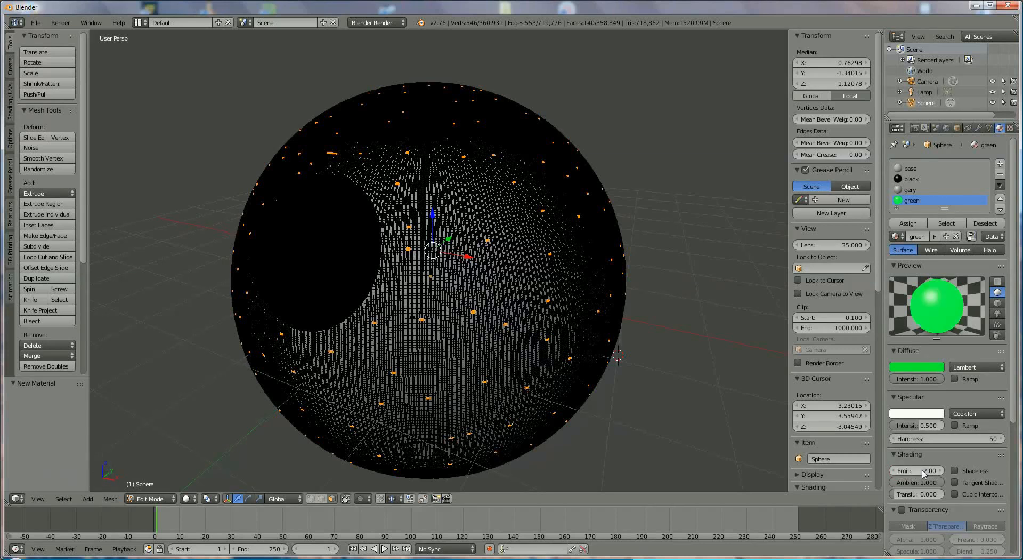
Assign the green material to the selected scattered faces and render the scene as a still image
{"action": "left_click", "coordinate": [918, 228]}
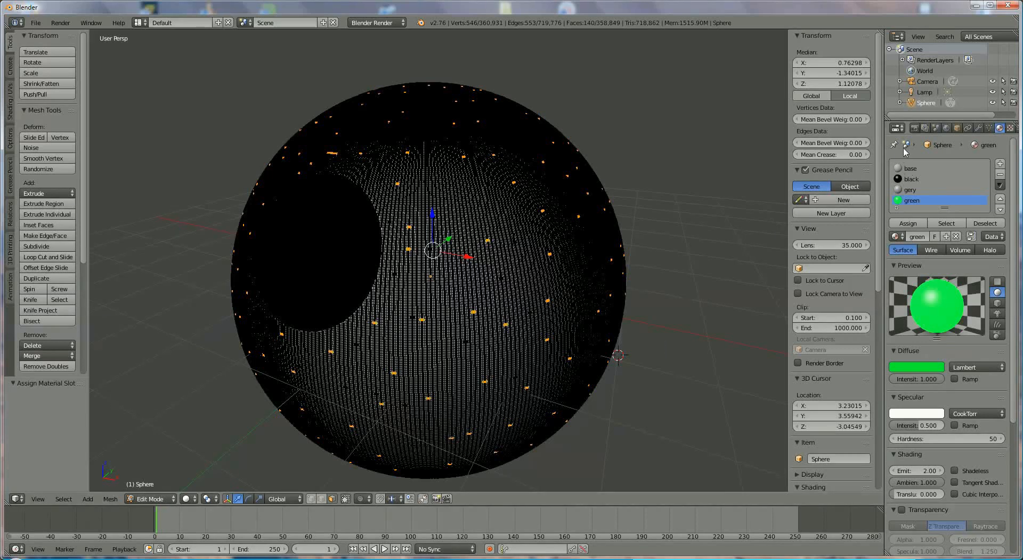
{"action": "left_click", "coordinate": [914, 128]}
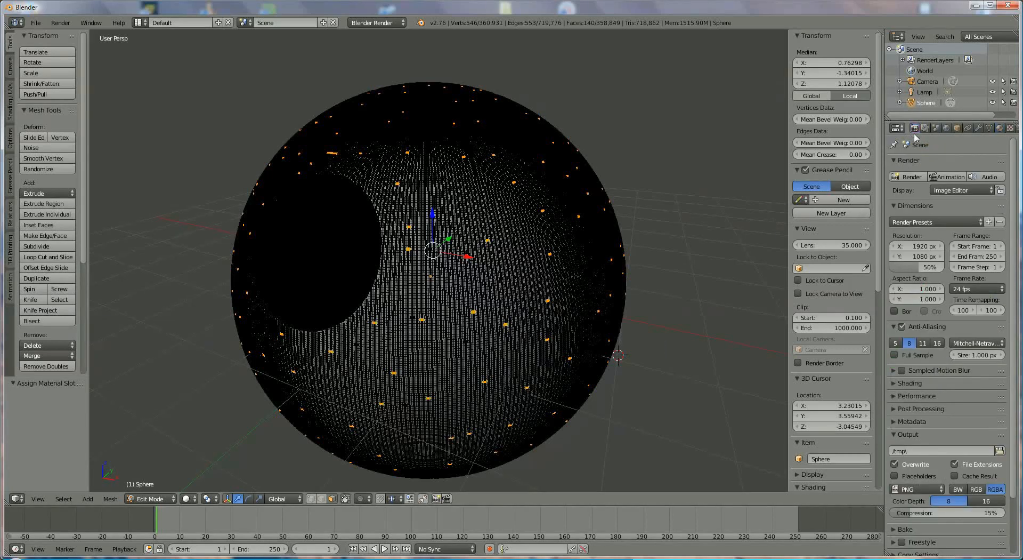
{"action": "left_click", "coordinate": [908, 177]}
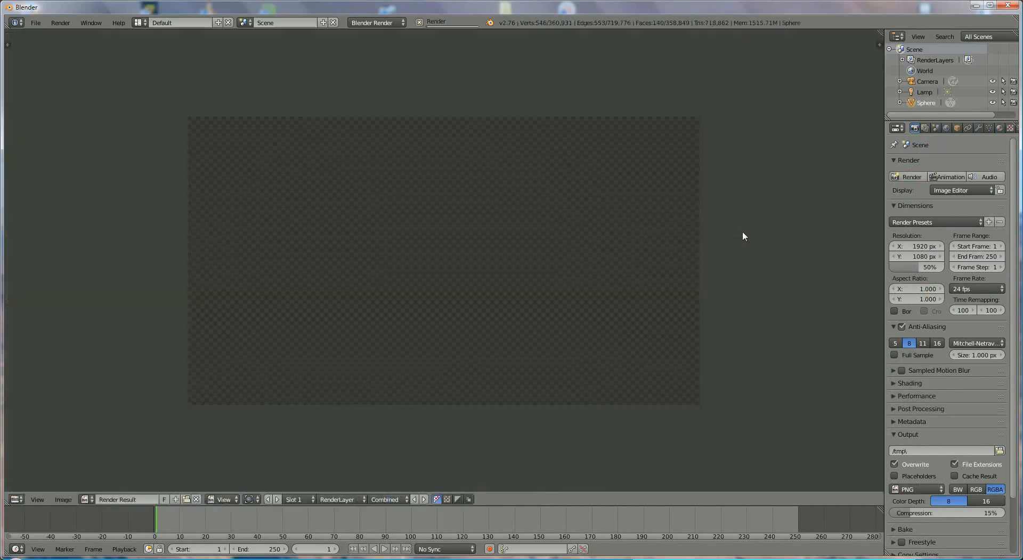